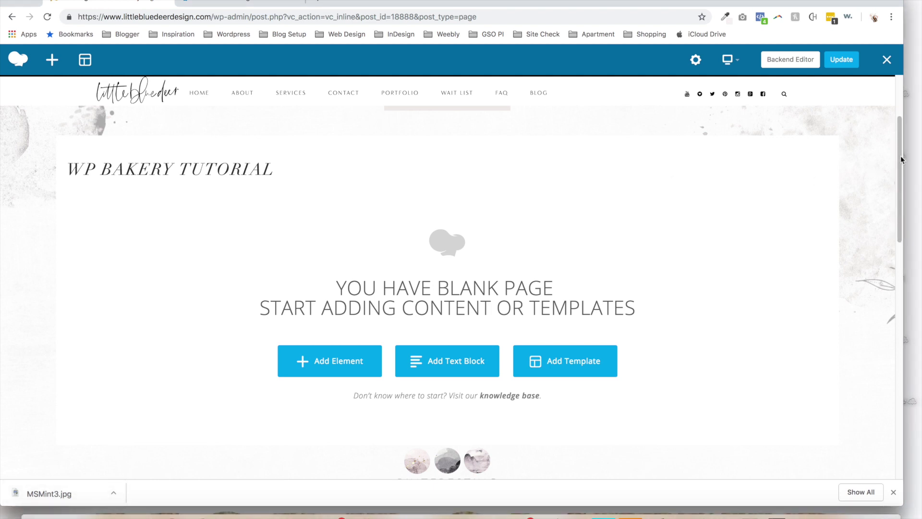
Step: Glance at the WPBakery website tab, then return to the page being edited
{"action": "scroll", "coordinate": [901, 160], "scroll_direction": "up", "scroll_amount": 3}
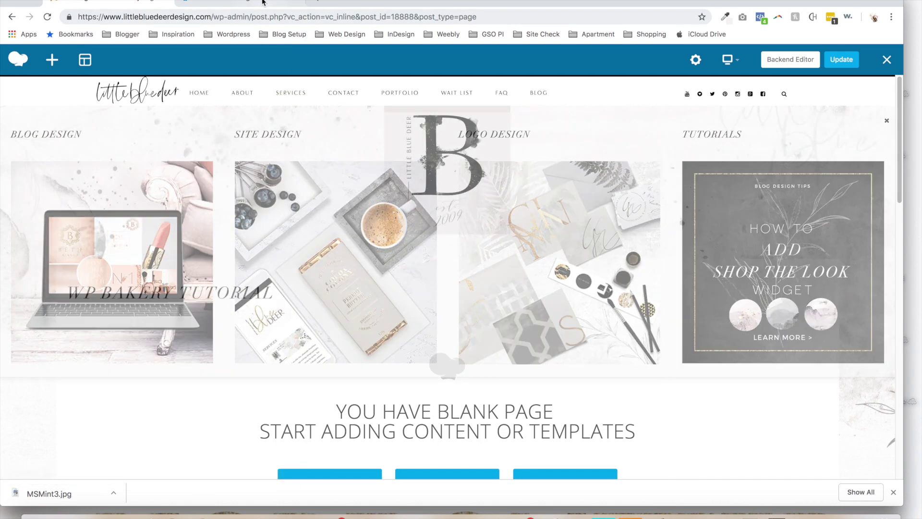
{"action": "left_click", "coordinate": [263, 2]}
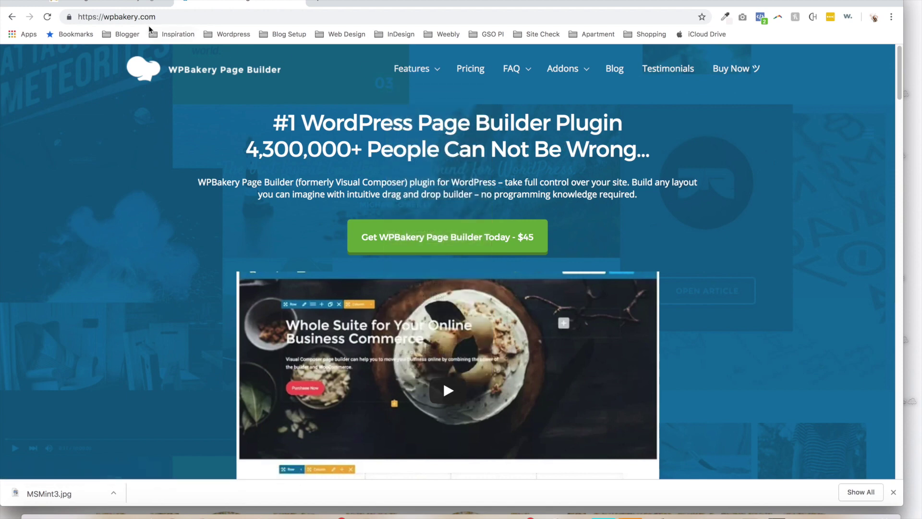
{"action": "left_click", "coordinate": [128, 3]}
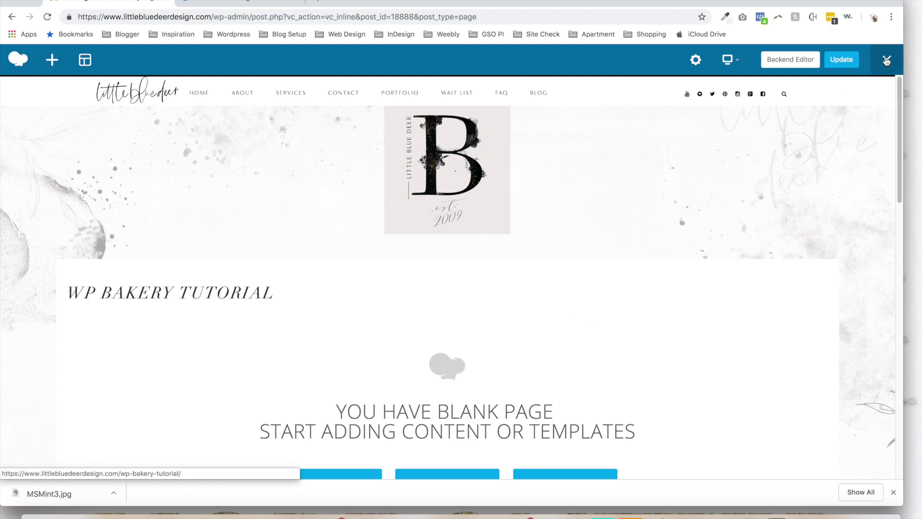
Step: Save the page with Update and leave the editor for the live page
{"action": "left_click", "coordinate": [841, 59]}
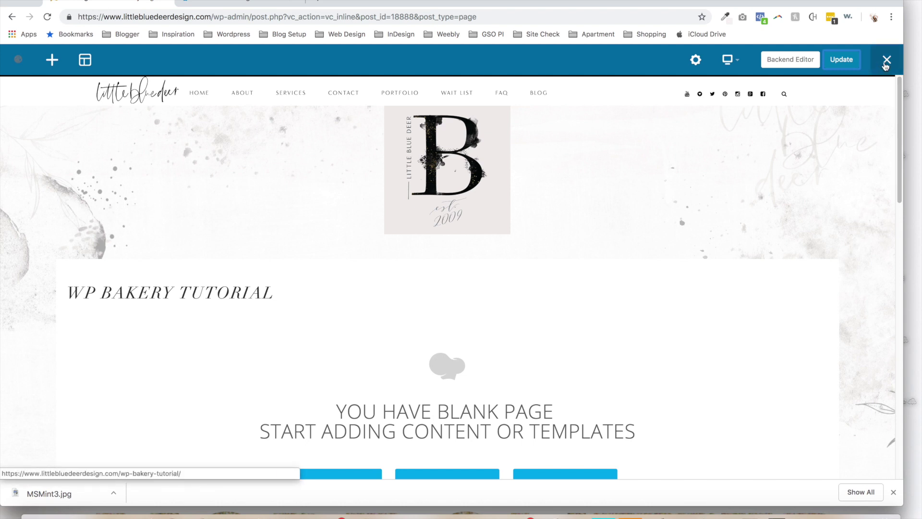
{"action": "left_click", "coordinate": [886, 63]}
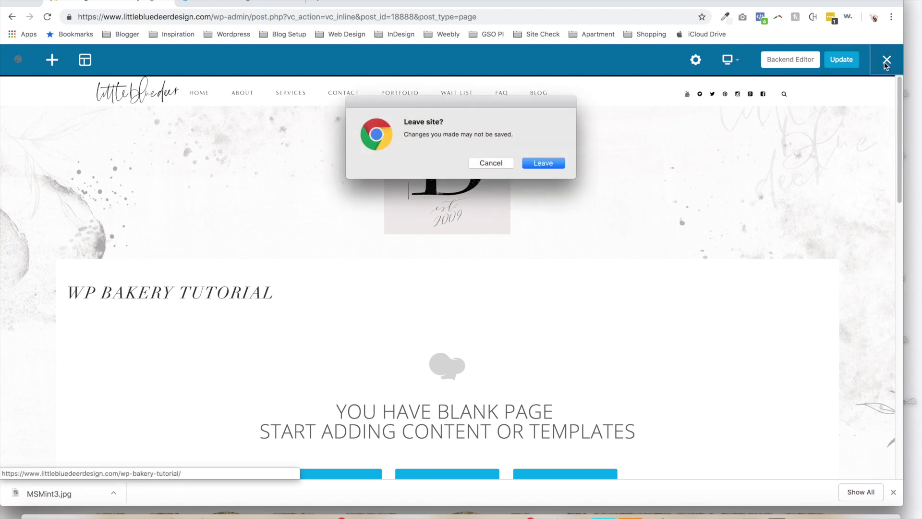
{"action": "left_click", "coordinate": [543, 162]}
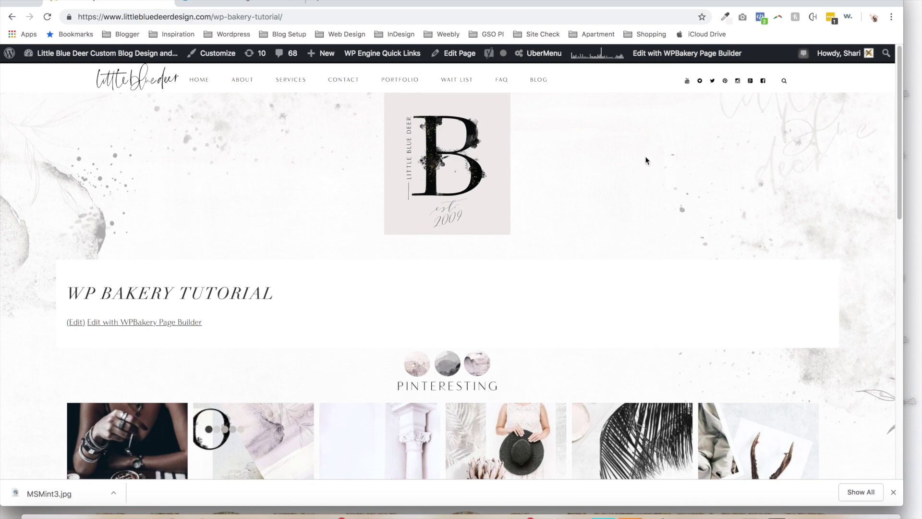
Step: From the live page, relaunch the WPBakery frontend editor on the WP Bakery Tutorial page
{"action": "mouse_move", "coordinate": [330, 56]}
{"action": "left_click", "coordinate": [660, 56]}
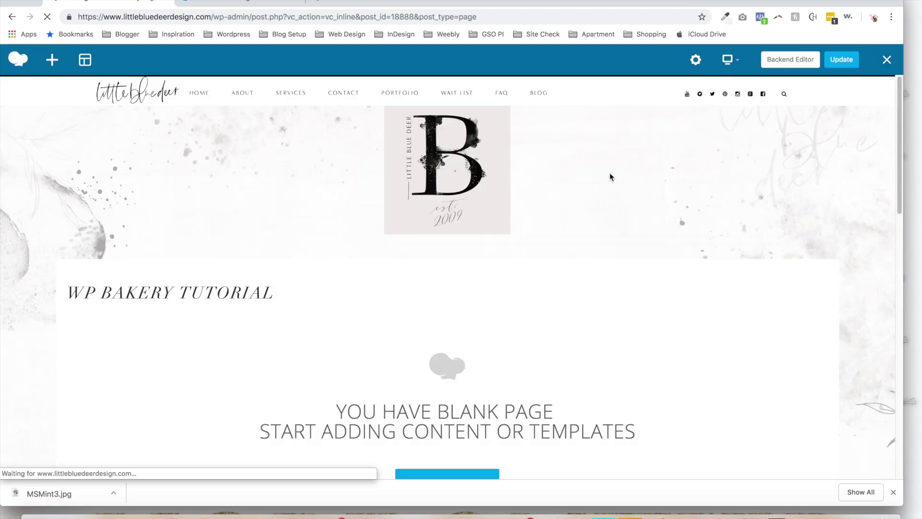
Step: Add an empty Row element beneath the WP Bakery Tutorial title
{"action": "mouse_move", "coordinate": [894, 139]}
{"action": "left_mouse_down"}
{"action": "mouse_move", "coordinate": [899, 164]}
{"action": "mouse_move", "coordinate": [900, 144]}
{"action": "left_mouse_up"}
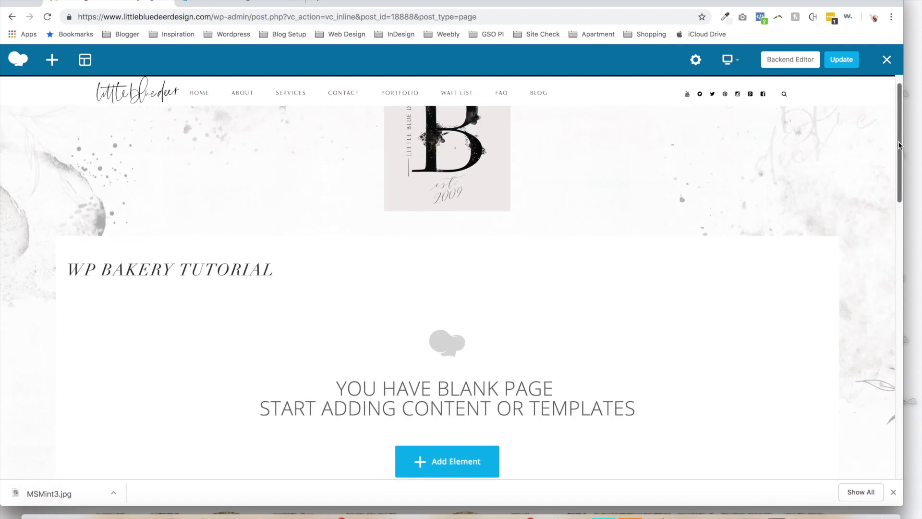
{"action": "left_click", "coordinate": [53, 60]}
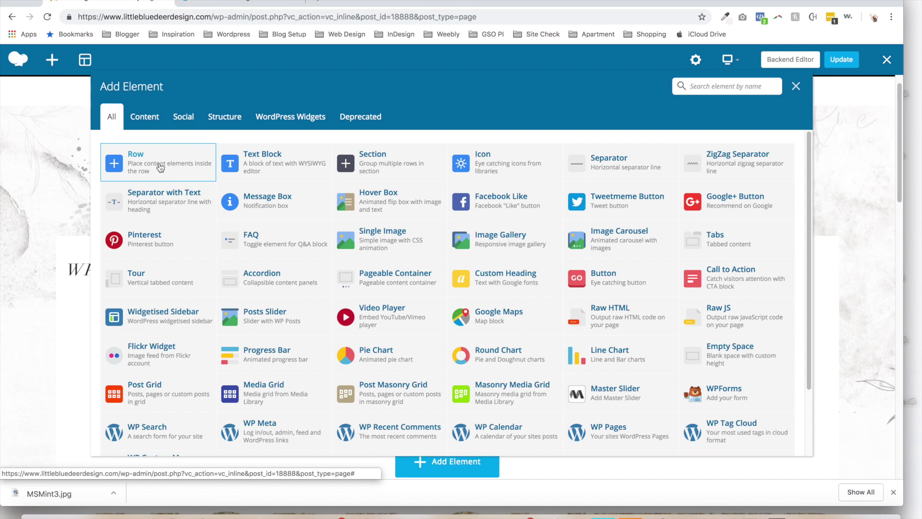
{"action": "left_click", "coordinate": [160, 168]}
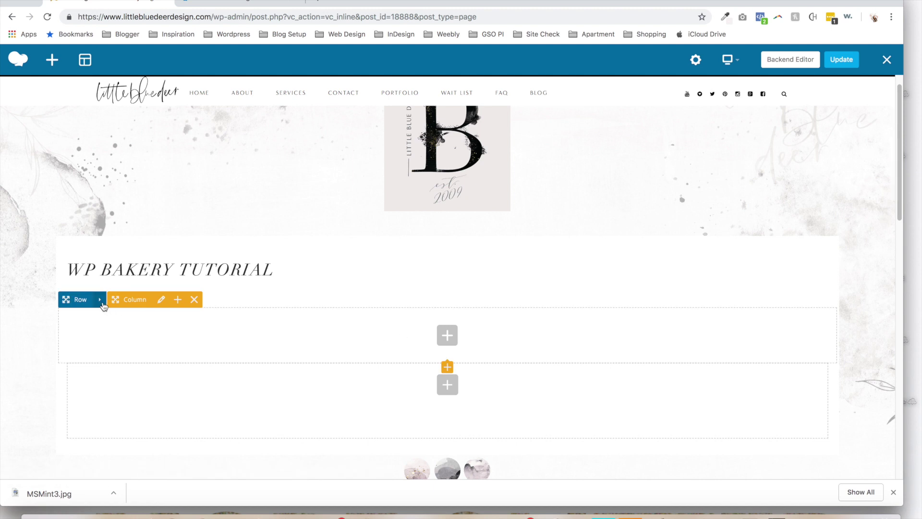
Step: Change the new row's layout to the 1/3 + 1/3 + 1/3 column preset
{"action": "mouse_move", "coordinate": [102, 300]}
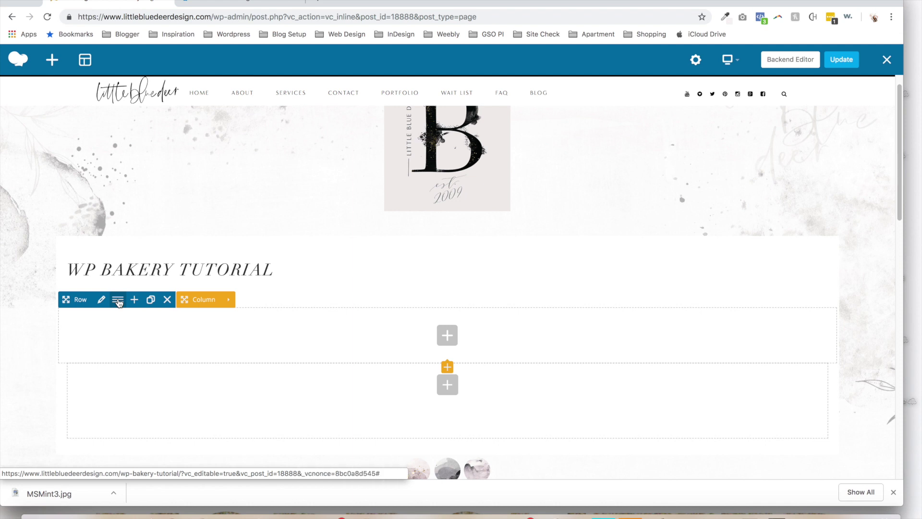
{"action": "left_click", "coordinate": [117, 300]}
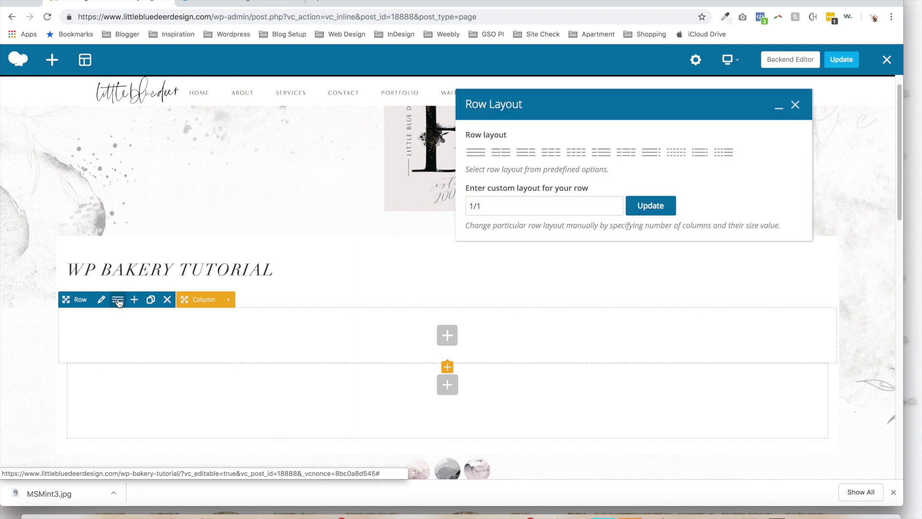
{"action": "left_click", "coordinate": [550, 153]}
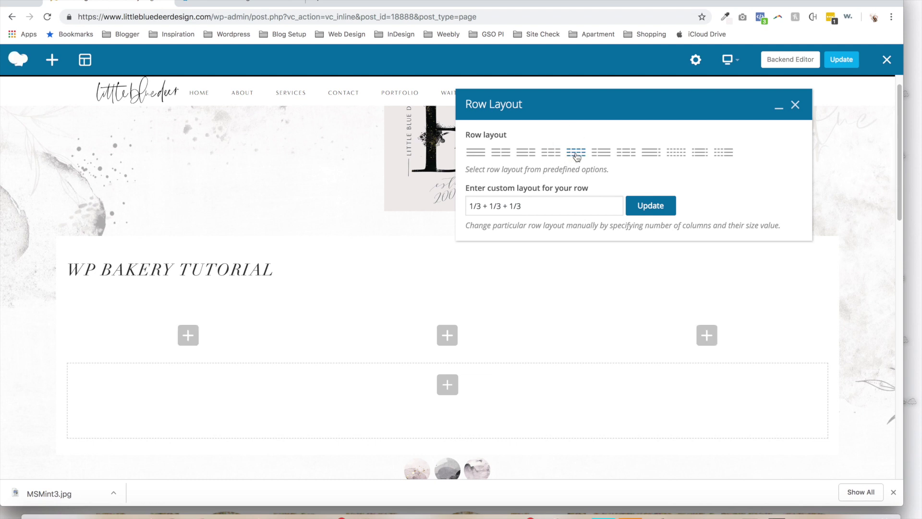
{"action": "left_click", "coordinate": [643, 212]}
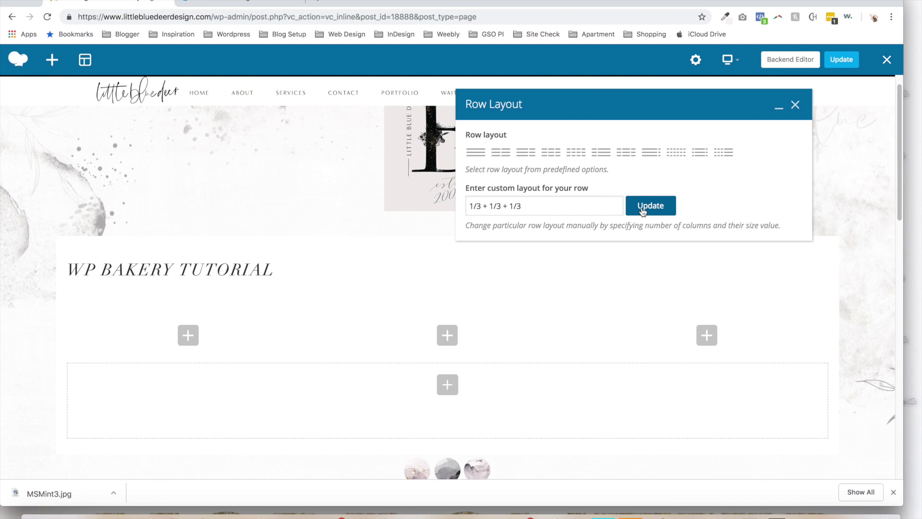
{"action": "left_click", "coordinate": [656, 214]}
{"action": "left_click", "coordinate": [795, 105]}
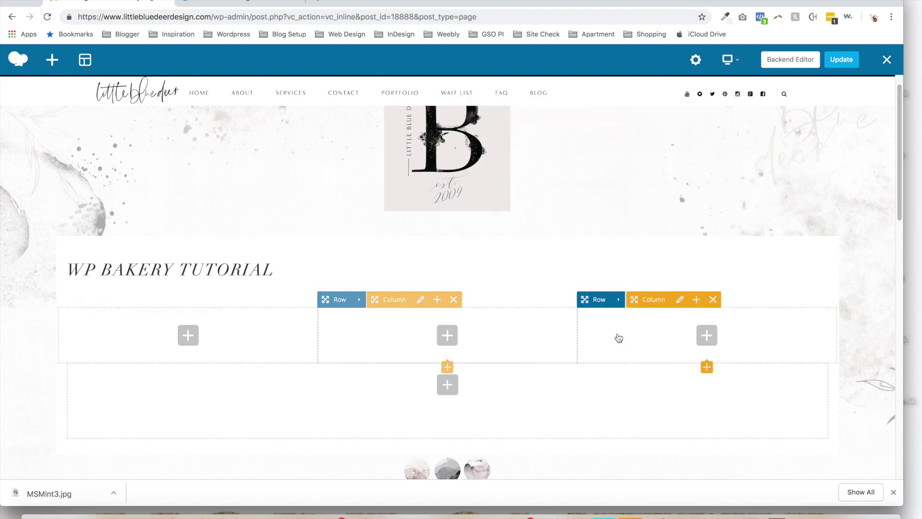
Step: Insert a Single Image in the first column using the DESIGN (square-2-min) image
{"action": "left_click", "coordinate": [187, 336]}
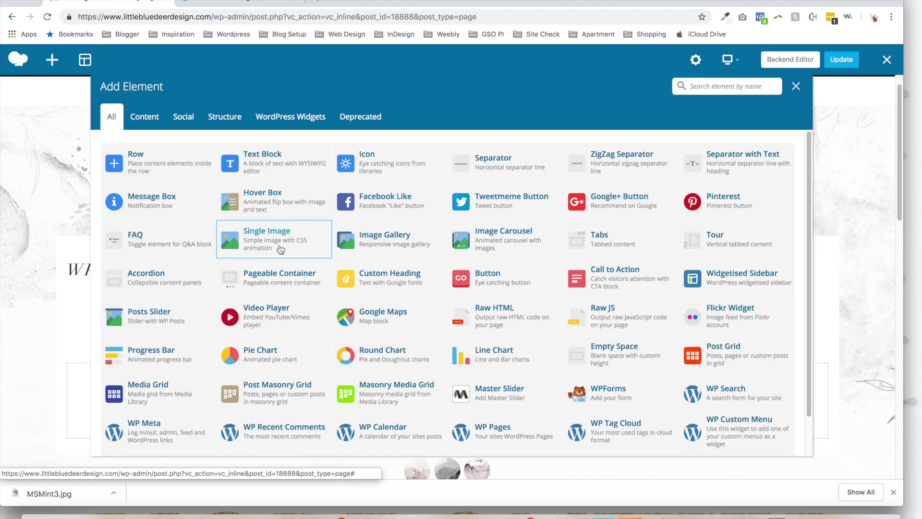
{"action": "left_click", "coordinate": [282, 237]}
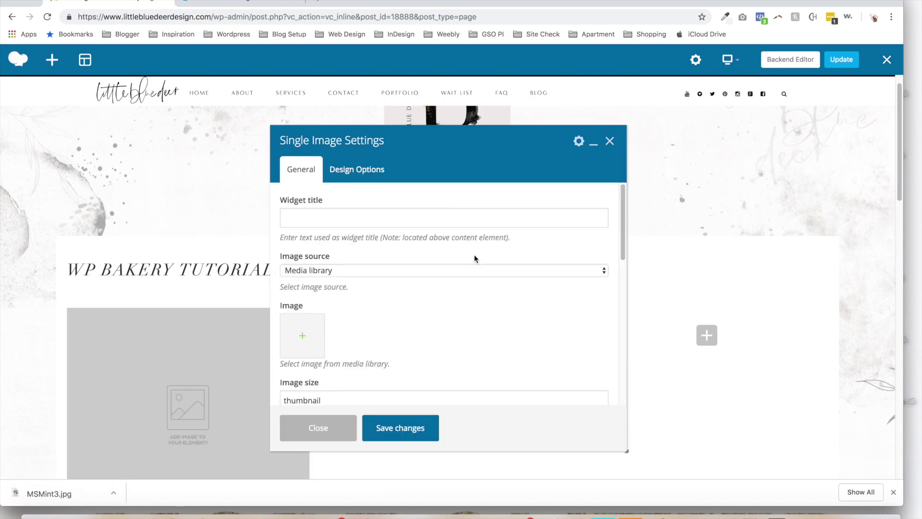
{"action": "left_click", "coordinate": [309, 338]}
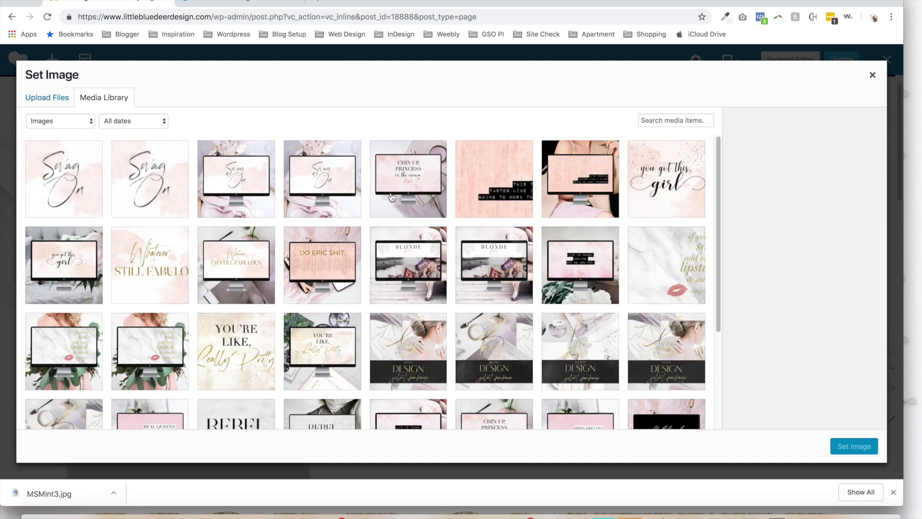
{"action": "left_click", "coordinate": [416, 354]}
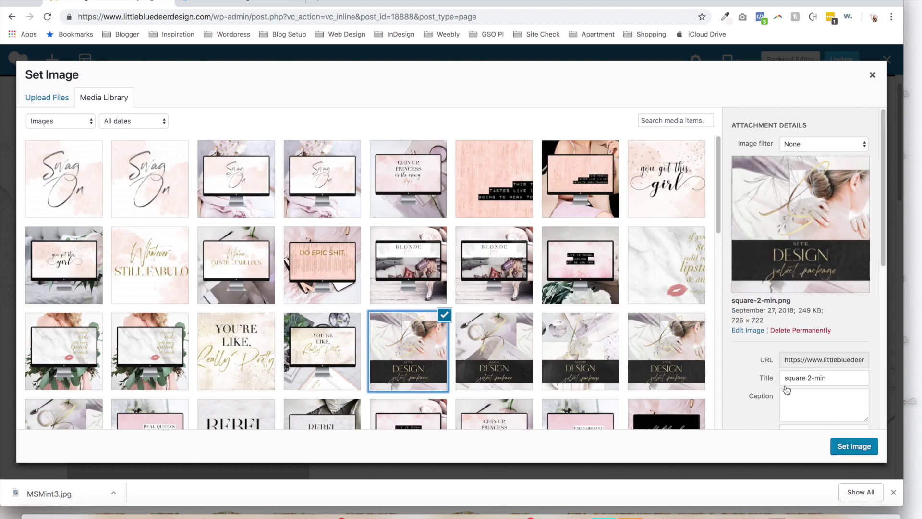
{"action": "left_click", "coordinate": [862, 449]}
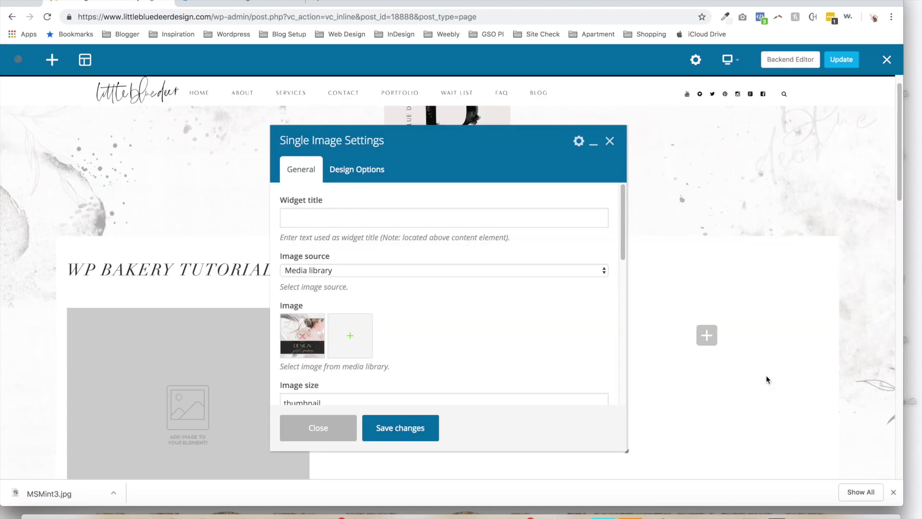
Step: Change the Single Image's image size from thumbnail to full
{"action": "scroll", "coordinate": [332, 318], "scroll_direction": "down", "scroll_amount": 3}
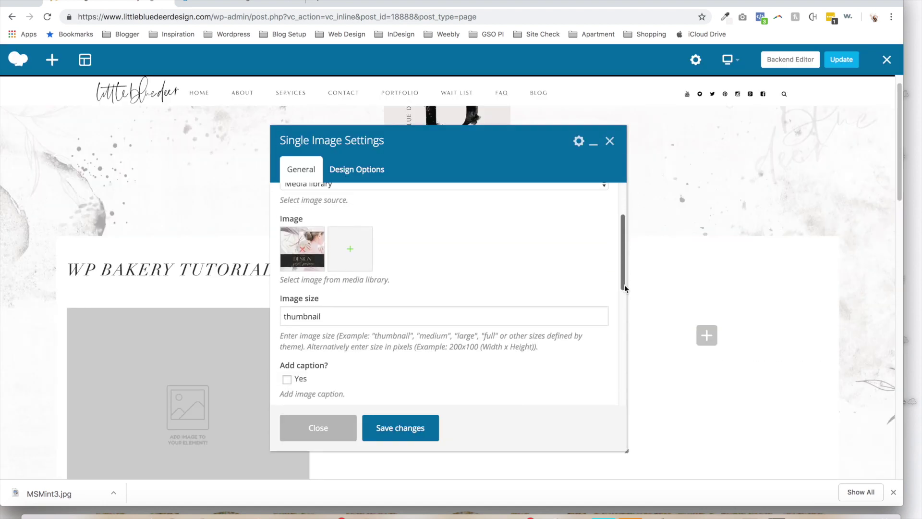
{"action": "double_click", "coordinate": [331, 318]}
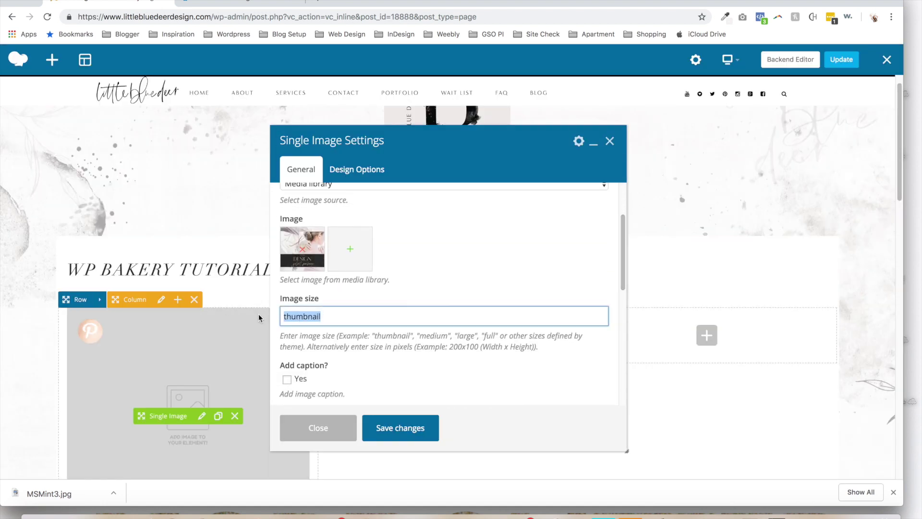
{"action": "type", "text": "full"}
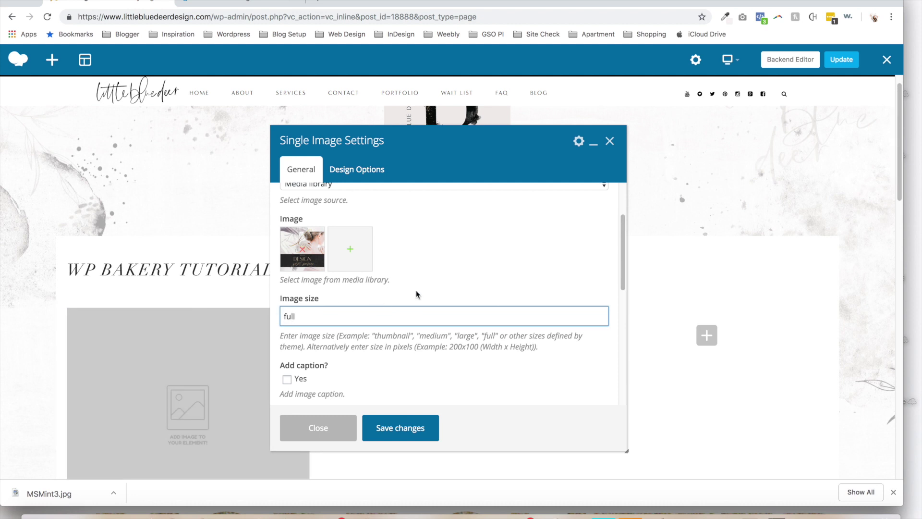
{"action": "left_click_drag", "start_coordinate": [319, 316], "coordinate": [261, 318]}
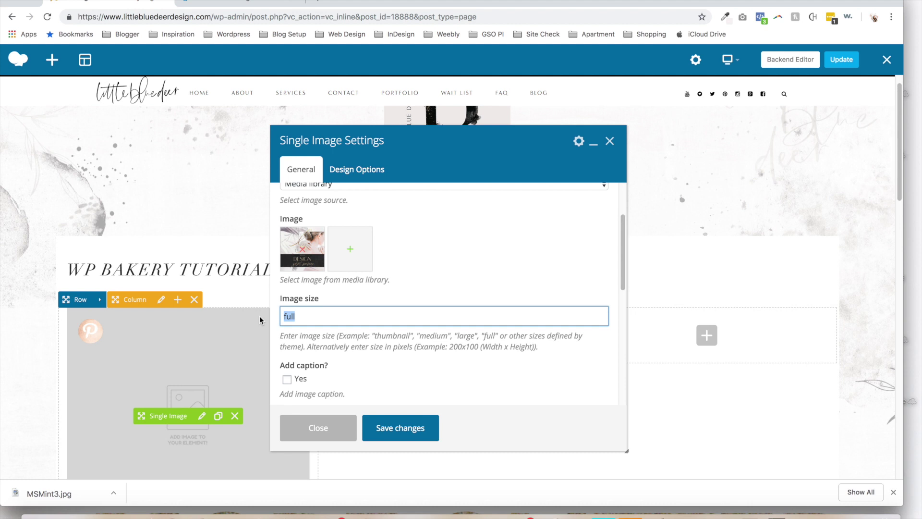
{"action": "type", "text": "thumbnails"}
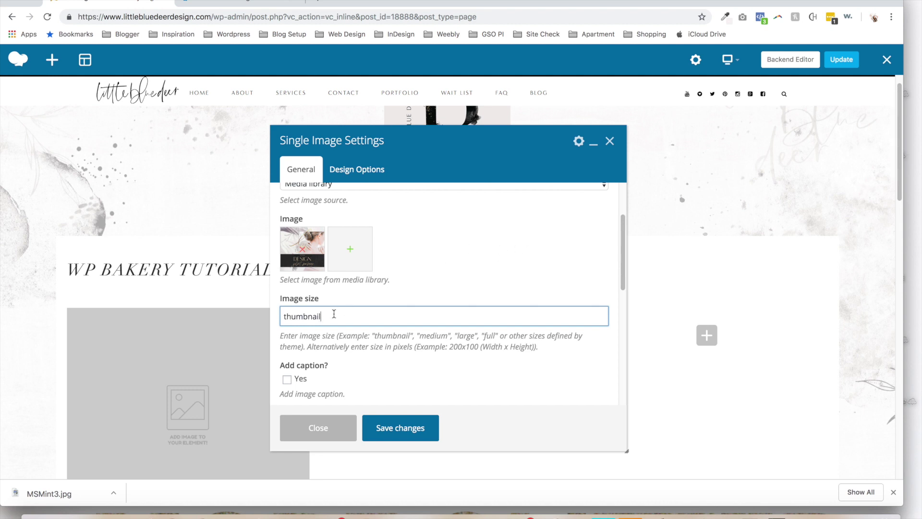
{"action": "left_click_drag", "start_coordinate": [325, 321], "coordinate": [282, 317]}
{"action": "type", "text": "full"}
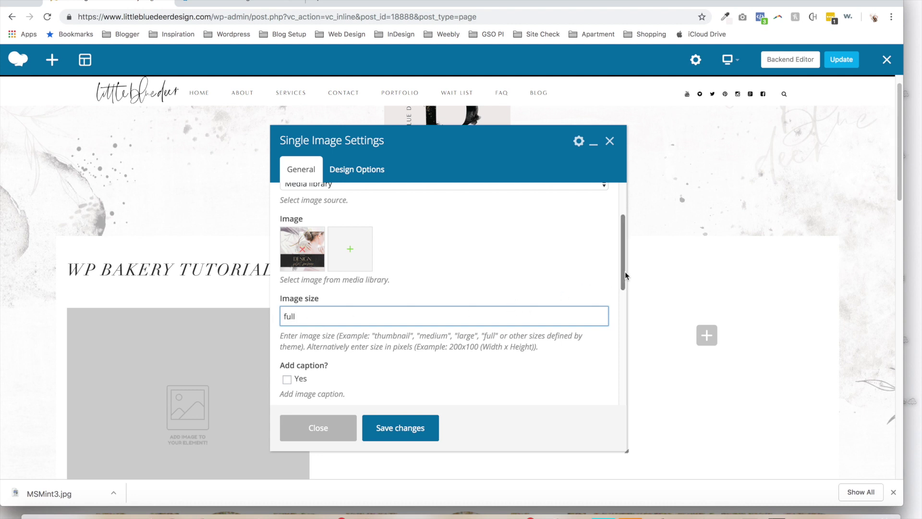
{"action": "scroll", "coordinate": [624, 269], "scroll_direction": "down", "scroll_amount": 2}
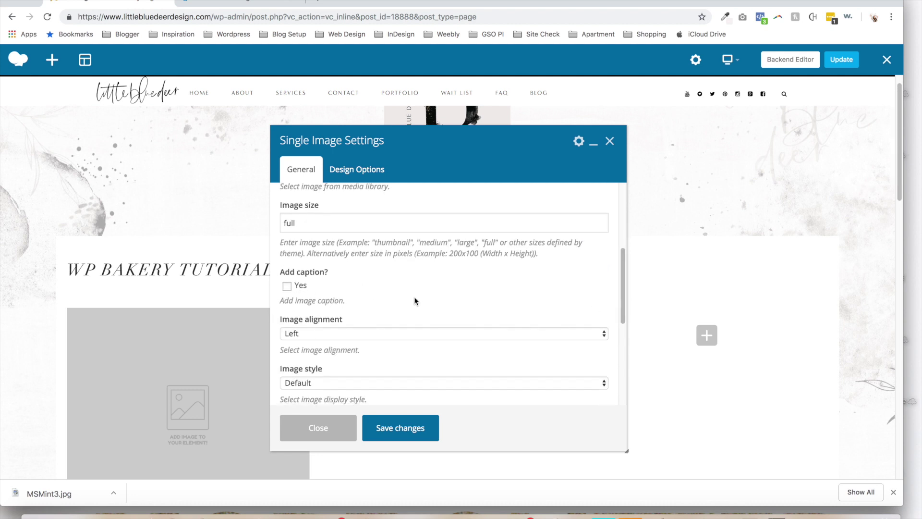
Step: Keep the image aligned left with the default image style
{"action": "left_click", "coordinate": [408, 334]}
{"action": "left_click", "coordinate": [408, 333]}
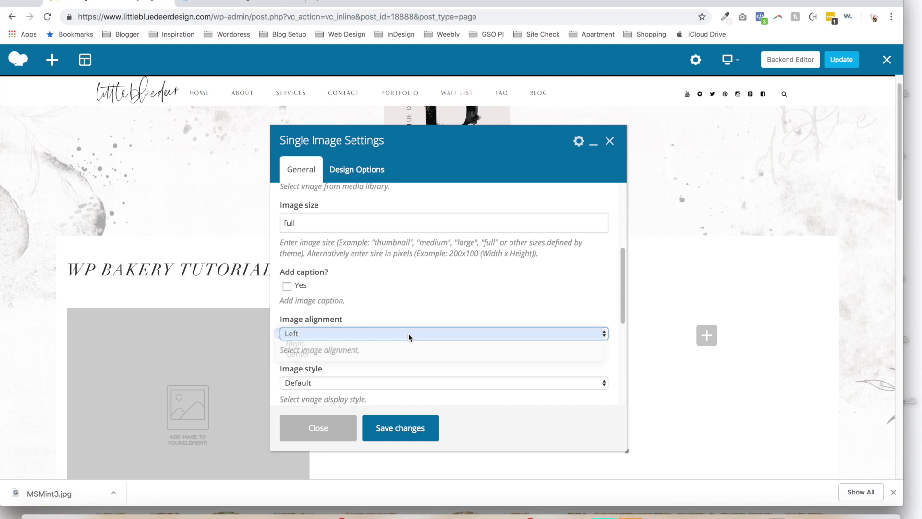
{"action": "left_click_drag", "start_coordinate": [622, 269], "coordinate": [622, 295]}
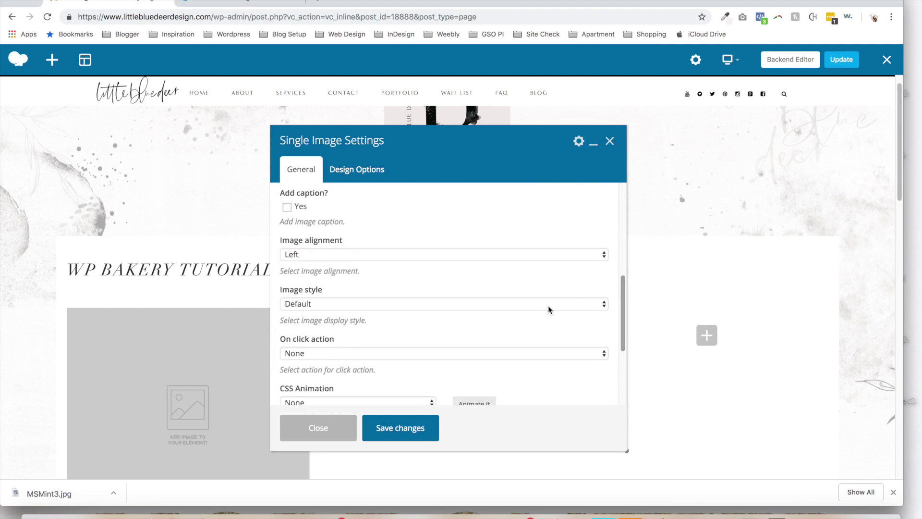
{"action": "left_click", "coordinate": [546, 304]}
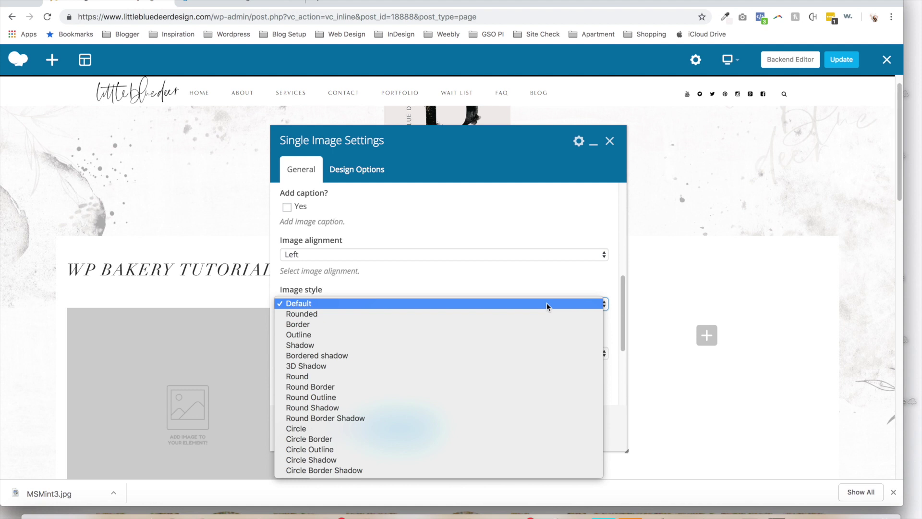
{"action": "left_click", "coordinate": [560, 270]}
Step: Set the image's On click action to Open custom link
{"action": "scroll", "coordinate": [620, 312], "scroll_direction": "down", "scroll_amount": 3}
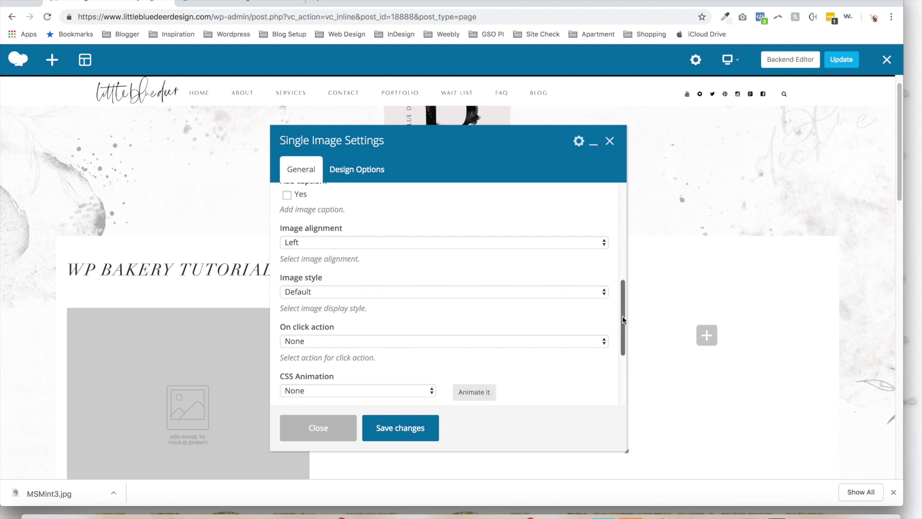
{"action": "left_click", "coordinate": [489, 271]}
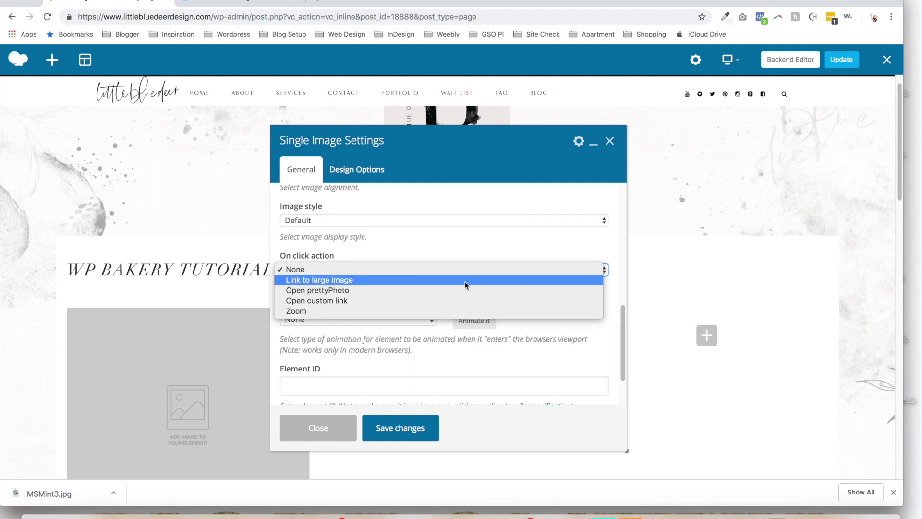
{"action": "left_click", "coordinate": [399, 301]}
Step: Link the image to littlebluedeerdesign.com/about in a new window with a fadeIn animation
{"action": "left_click", "coordinate": [361, 324]}
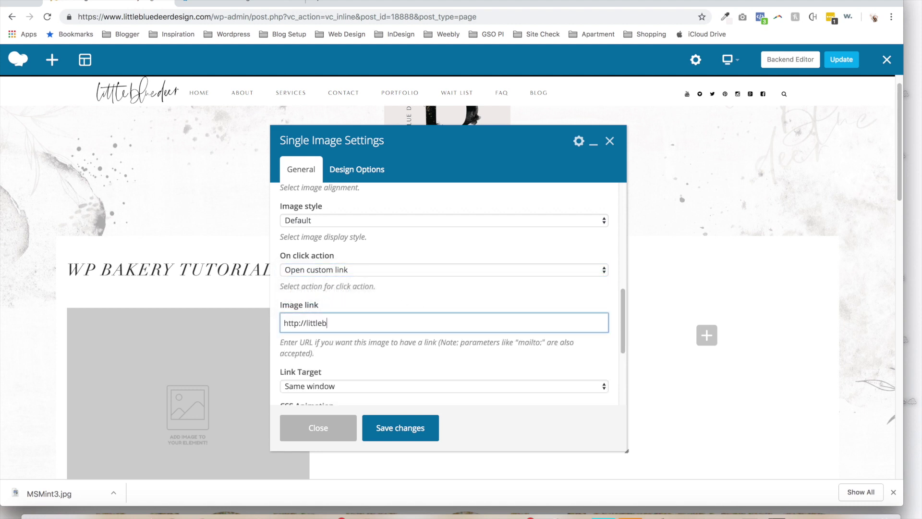
{"action": "type", "text": "littlebluedeerdesign.com/about"}
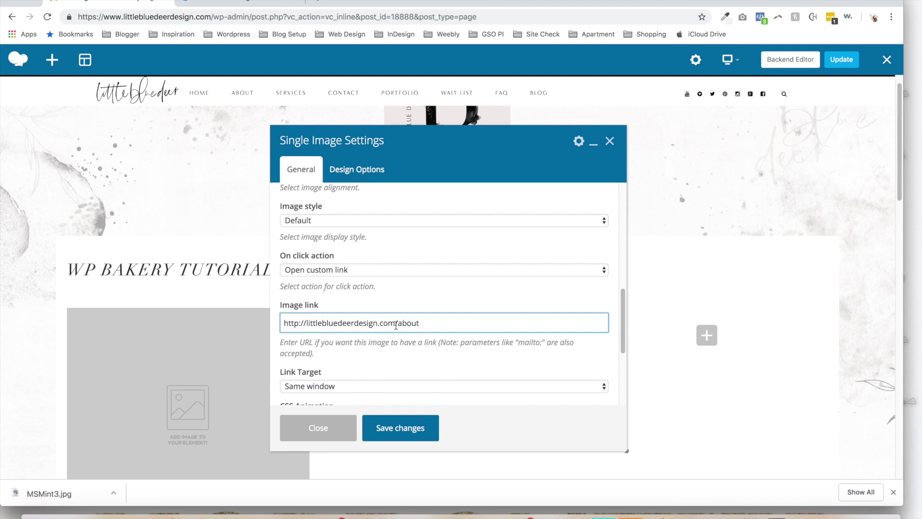
{"action": "left_click_drag", "start_coordinate": [620, 329], "coordinate": [567, 341]}
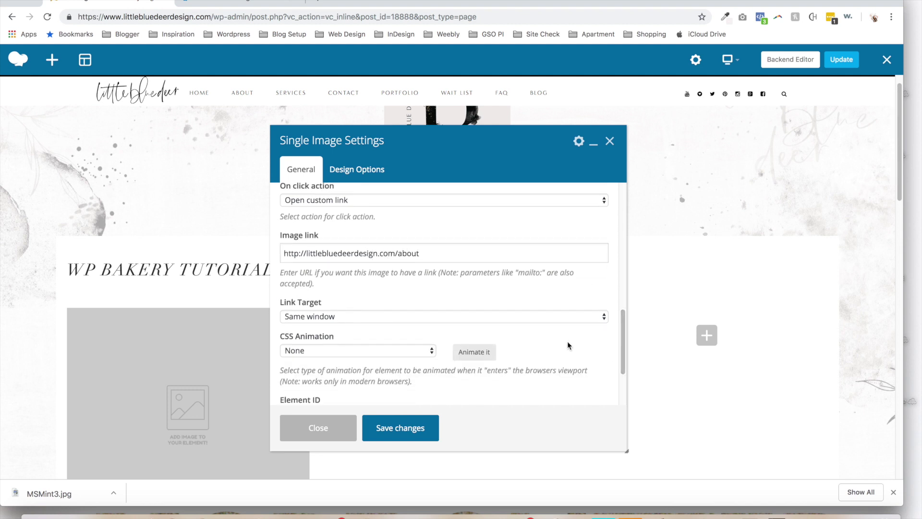
{"action": "left_click", "coordinate": [556, 317]}
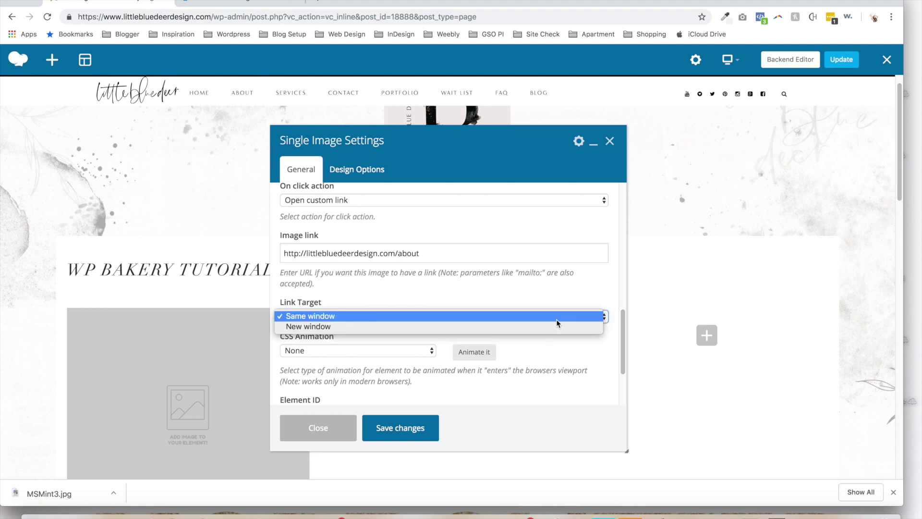
{"action": "left_click", "coordinate": [551, 325]}
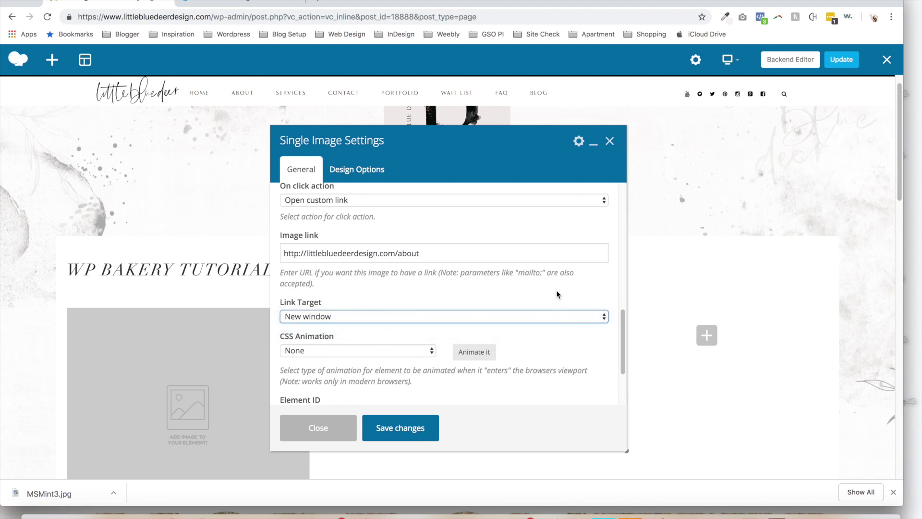
{"action": "left_click", "coordinate": [431, 353]}
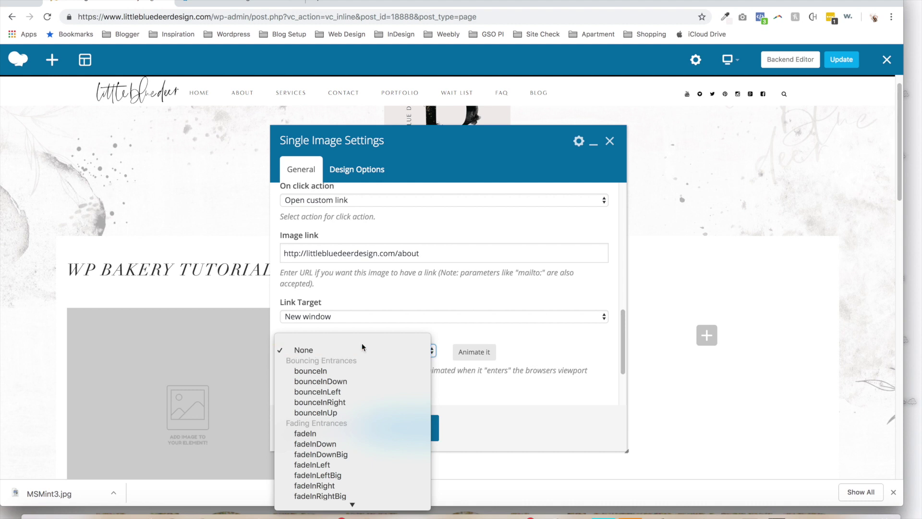
{"action": "left_click", "coordinate": [324, 433]}
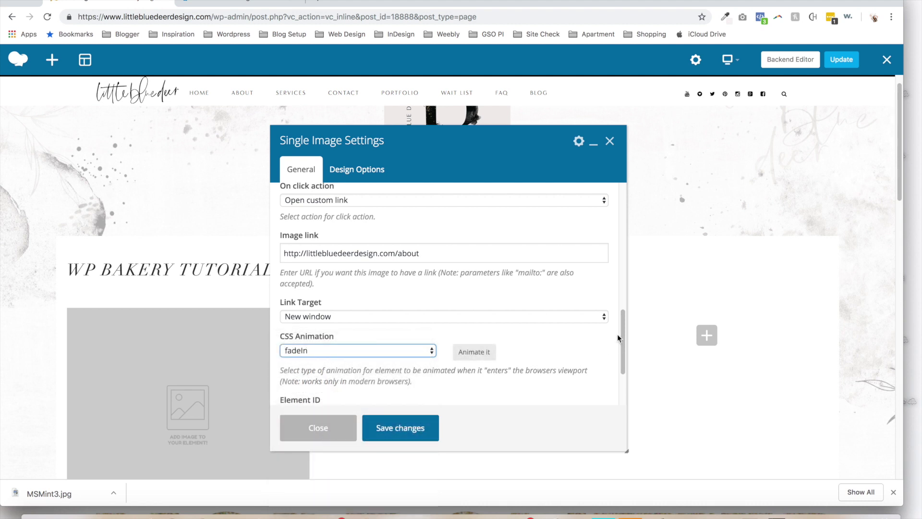
Step: Save the first image's settings and add a Single Image to the middle column
{"action": "scroll", "coordinate": [623, 333], "scroll_direction": "down", "scroll_amount": 3}
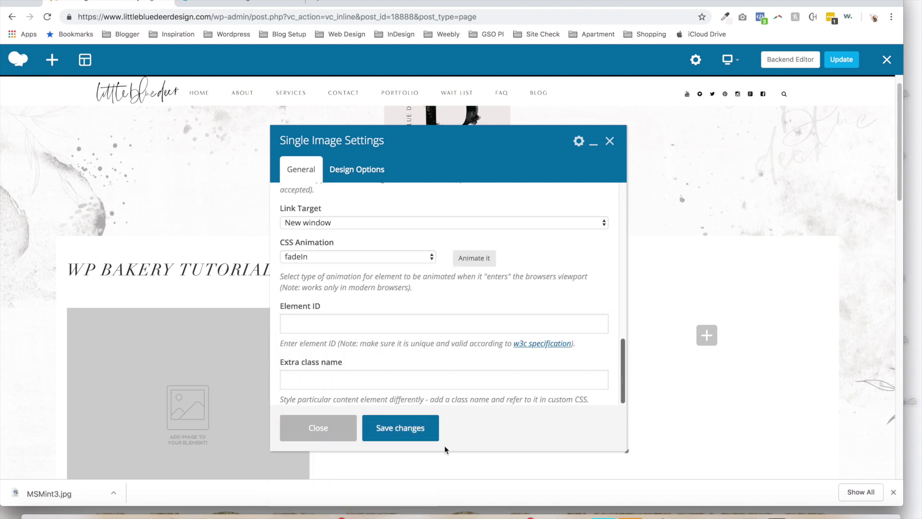
{"action": "left_click", "coordinate": [397, 437]}
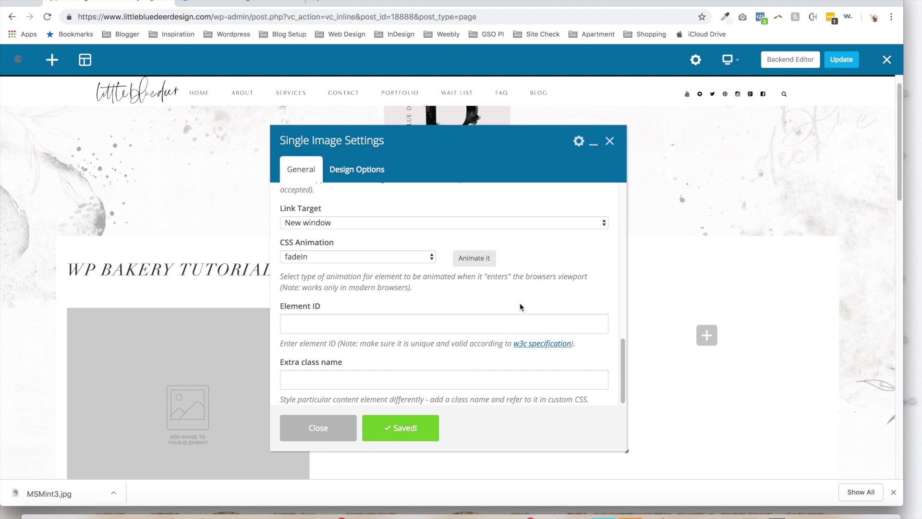
{"action": "left_click", "coordinate": [610, 143]}
{"action": "left_click", "coordinate": [446, 337]}
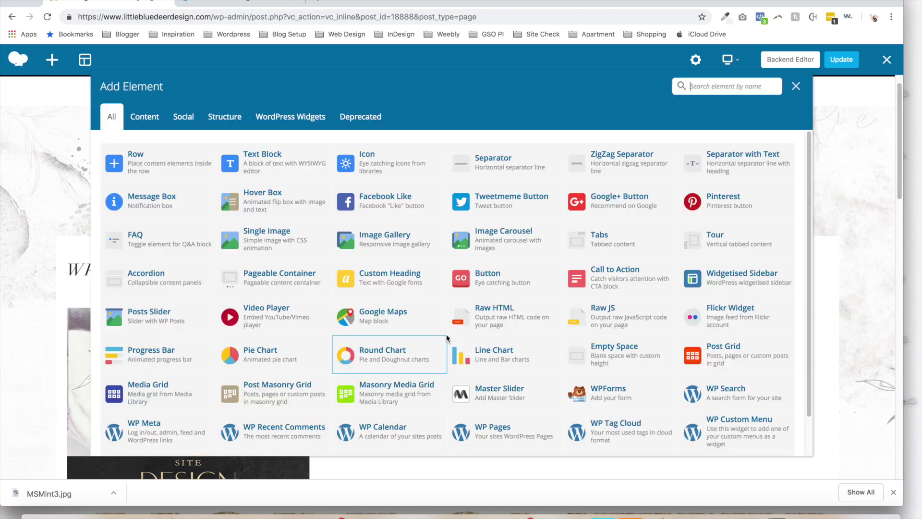
{"action": "left_click", "coordinate": [267, 236]}
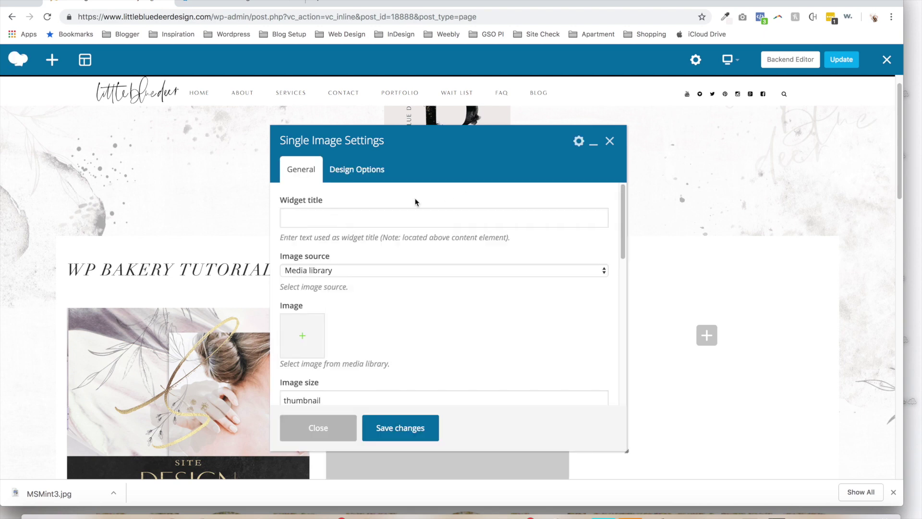
Step: Give the middle image the Blog Design graphic (square-1-min) at full size and save
{"action": "left_click", "coordinate": [322, 325]}
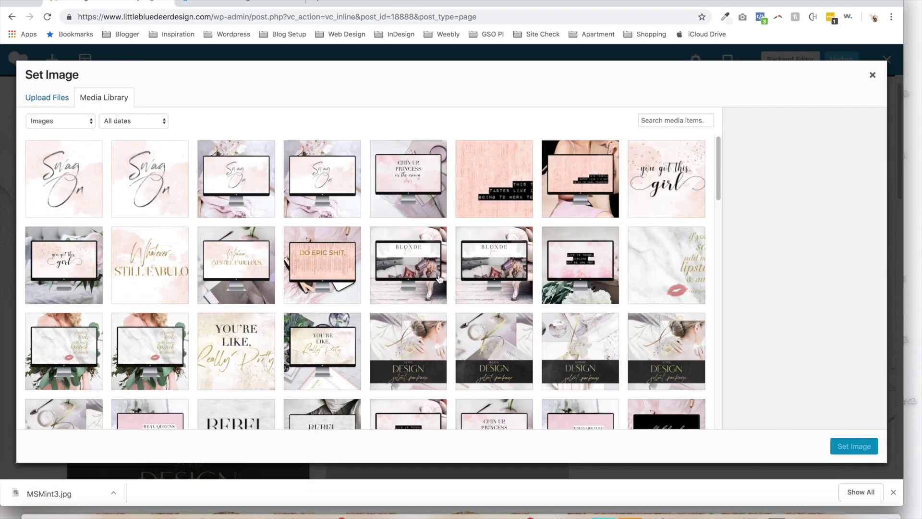
{"action": "left_click", "coordinate": [492, 358]}
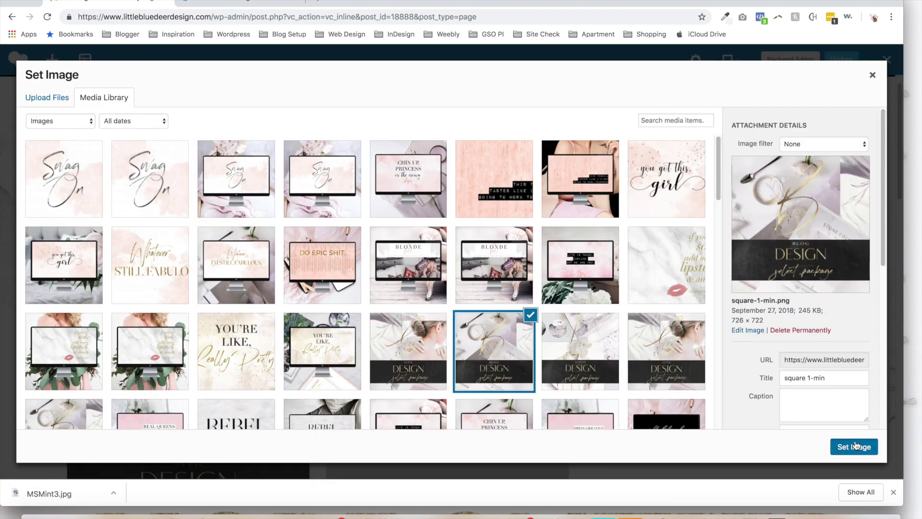
{"action": "left_click", "coordinate": [855, 446]}
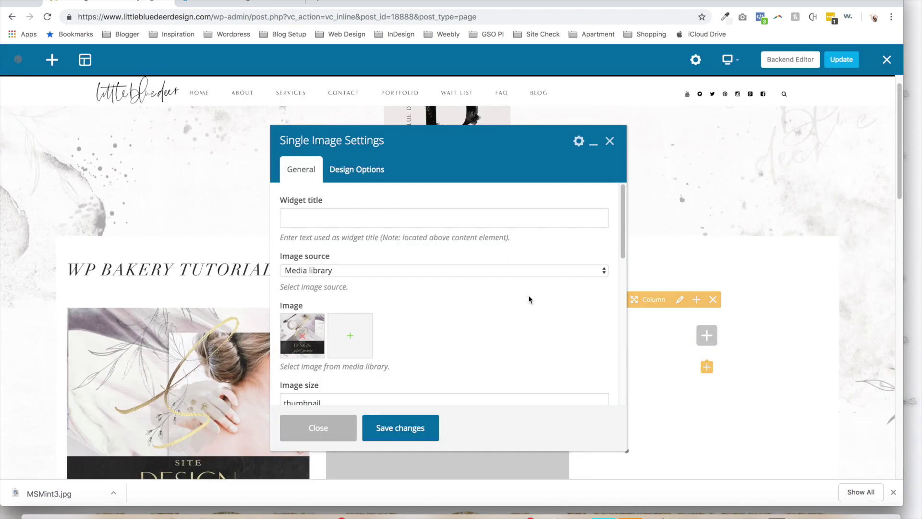
{"action": "double_click", "coordinate": [329, 401]}
{"action": "type", "text": "full"}
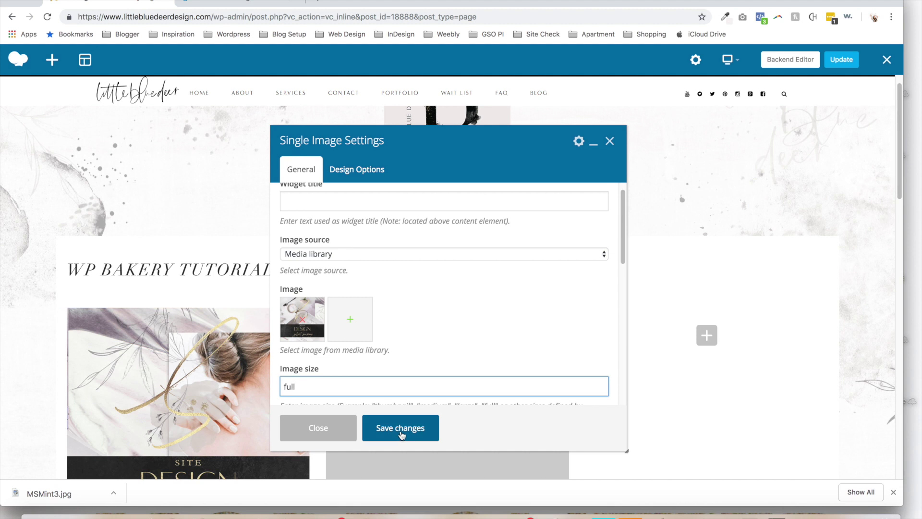
{"action": "left_click_drag", "start_coordinate": [623, 259], "coordinate": [622, 342]}
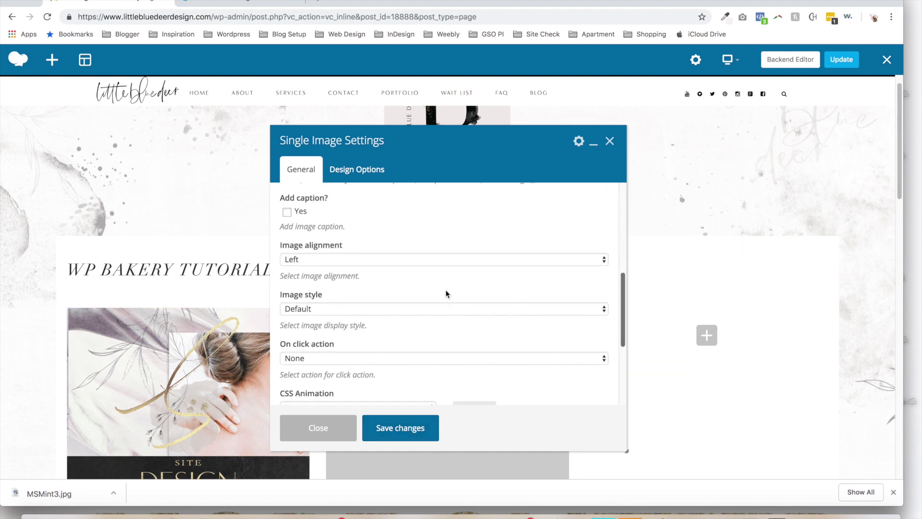
{"action": "left_click", "coordinate": [399, 427]}
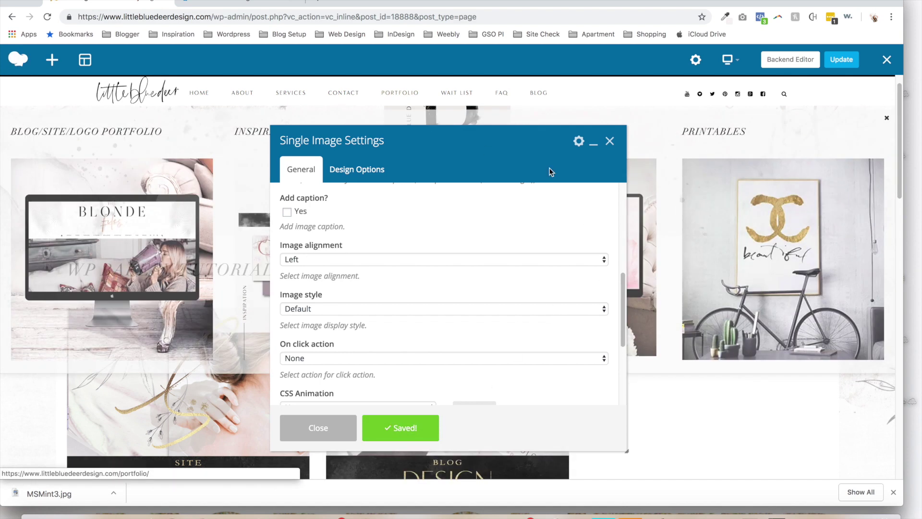
Step: Add a saved Single Image with the square-3.png Logo Design graphic to the third column
{"action": "left_click", "coordinate": [609, 140]}
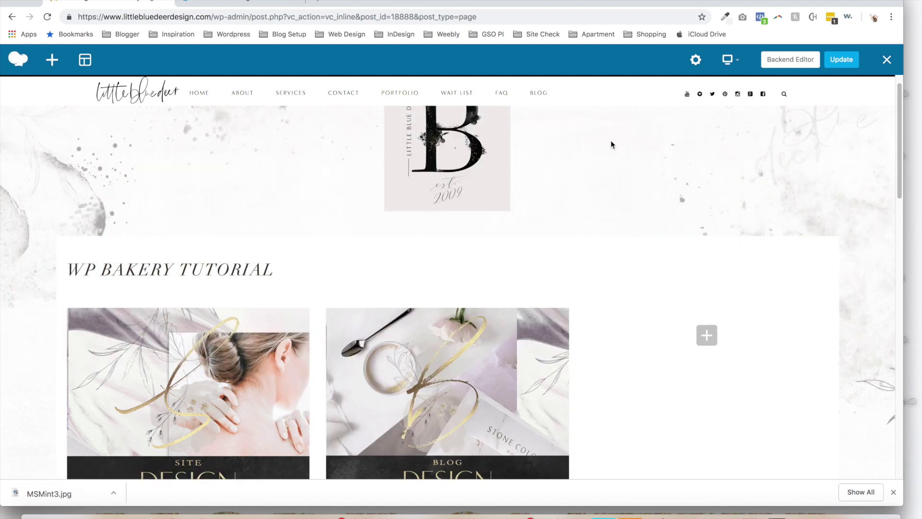
{"action": "left_click", "coordinate": [706, 335]}
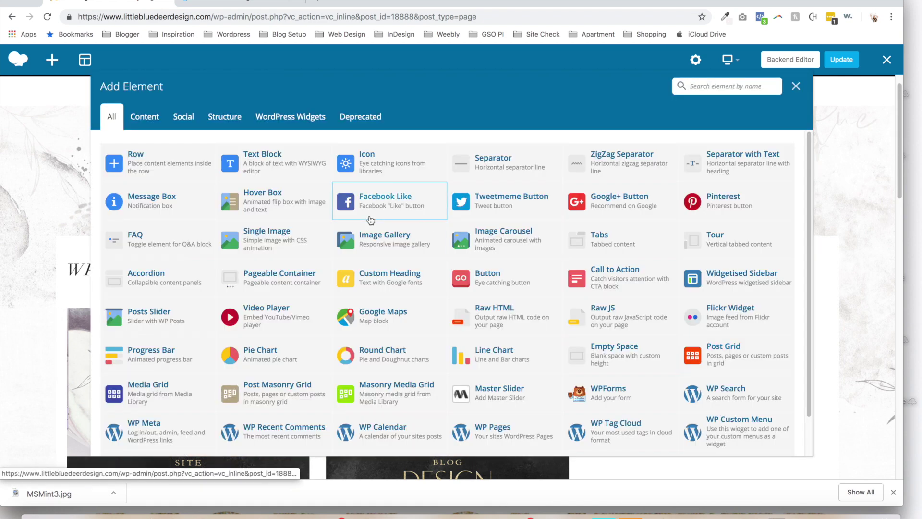
{"action": "left_click", "coordinate": [263, 245]}
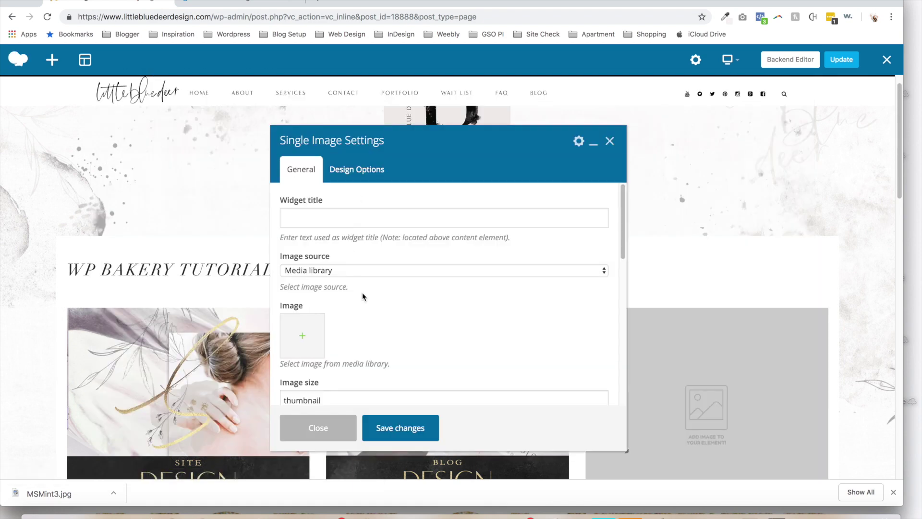
{"action": "left_click", "coordinate": [302, 335]}
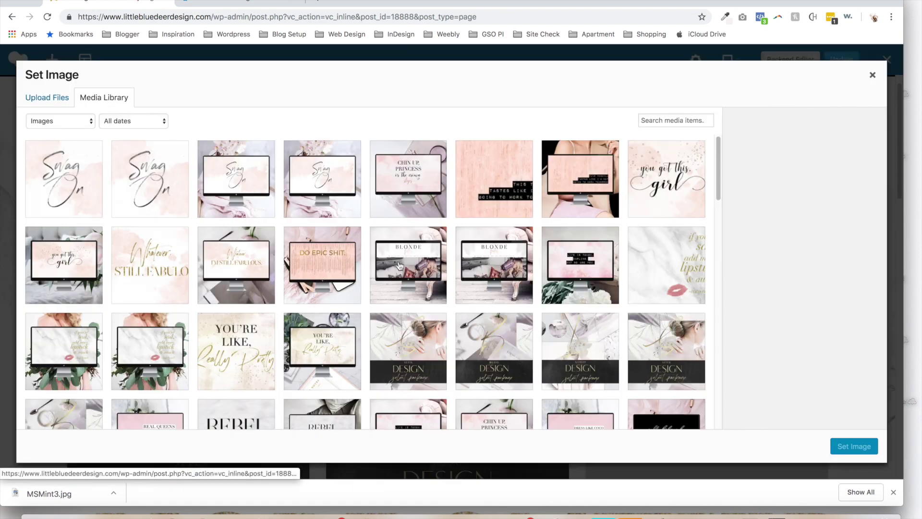
{"action": "left_click", "coordinate": [605, 348]}
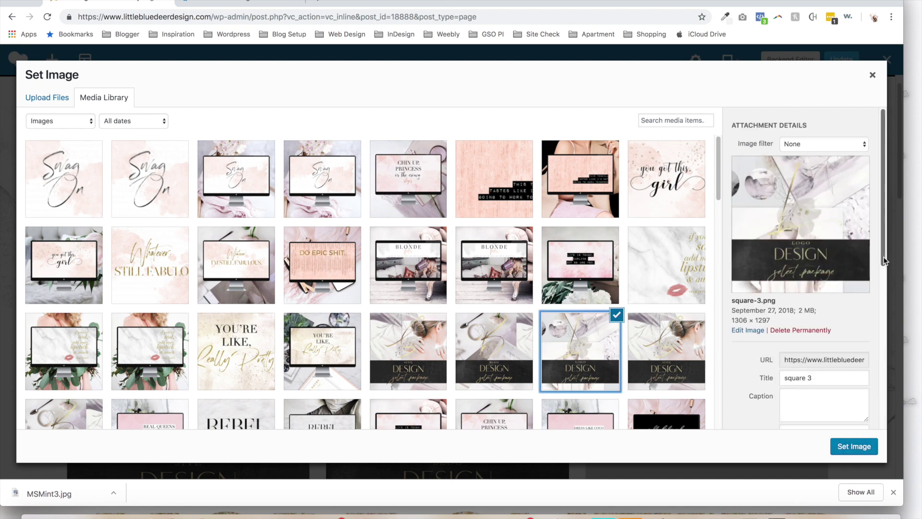
{"action": "scroll", "coordinate": [873, 263], "scroll_direction": "down", "scroll_amount": 10}
{"action": "left_click", "coordinate": [863, 446]}
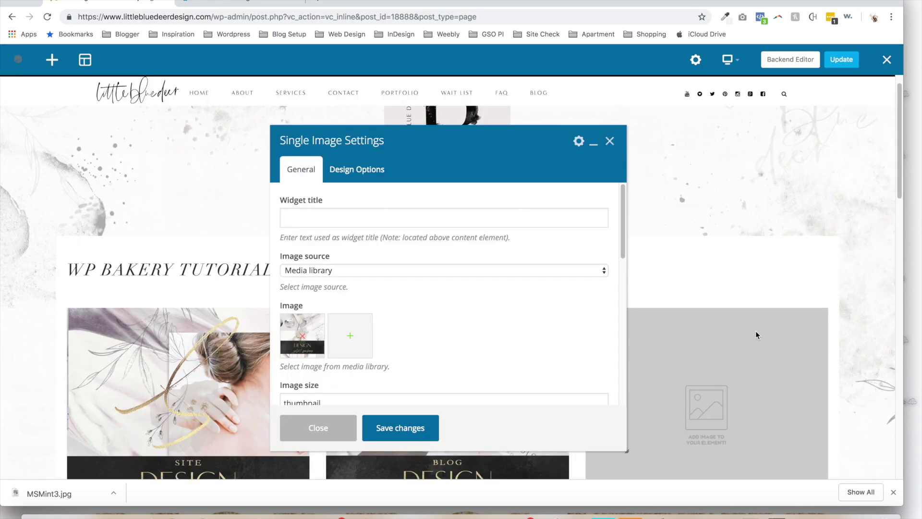
{"action": "left_click", "coordinate": [407, 433]}
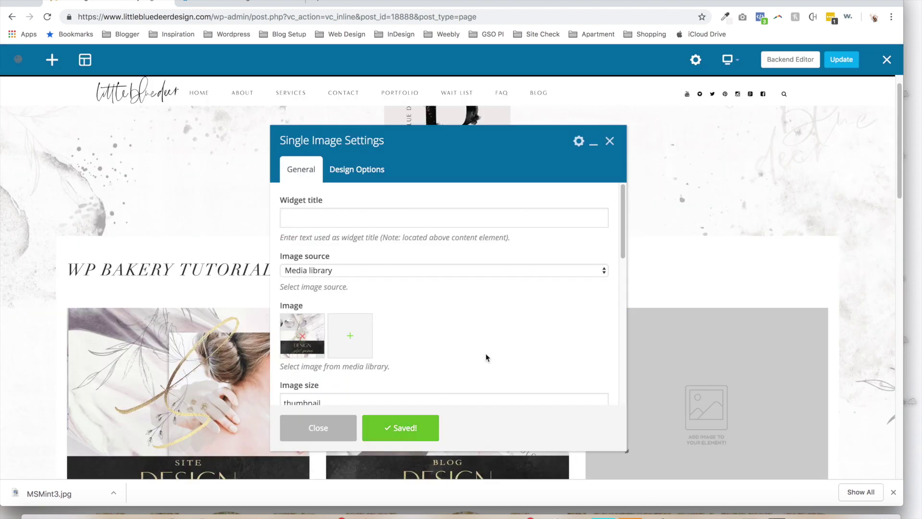
{"action": "left_click", "coordinate": [610, 140]}
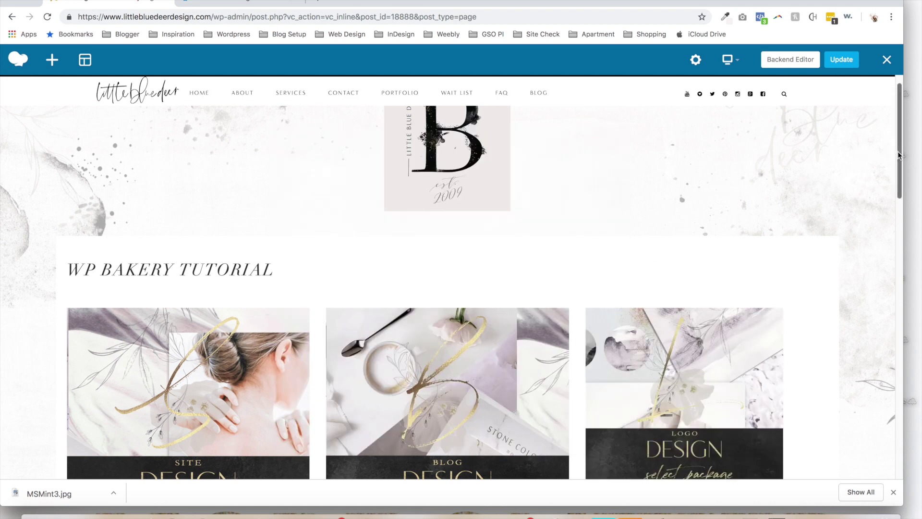
Step: Change the Logo Design image's size from 'thumbnail' to 'full' and save it
{"action": "left_click_drag", "start_coordinate": [897, 152], "coordinate": [901, 210]}
{"action": "mouse_move", "coordinate": [719, 235]}
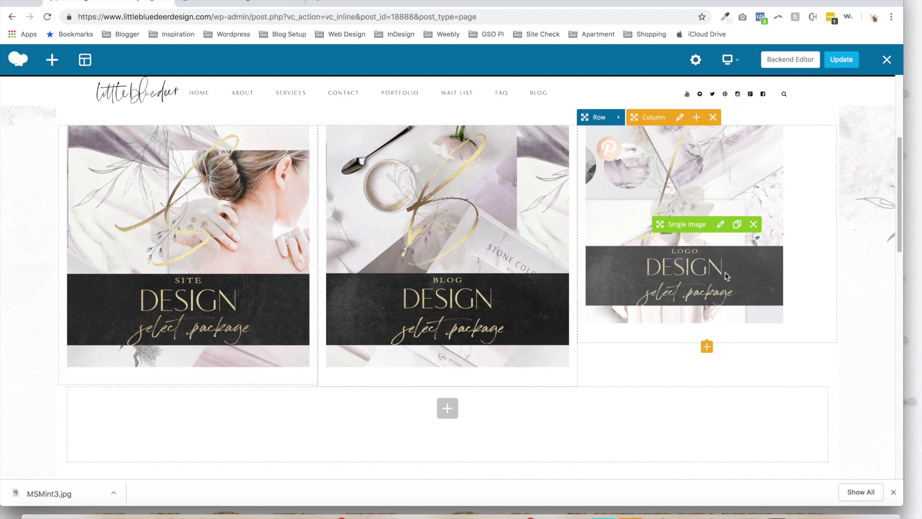
{"action": "left_click", "coordinate": [721, 226]}
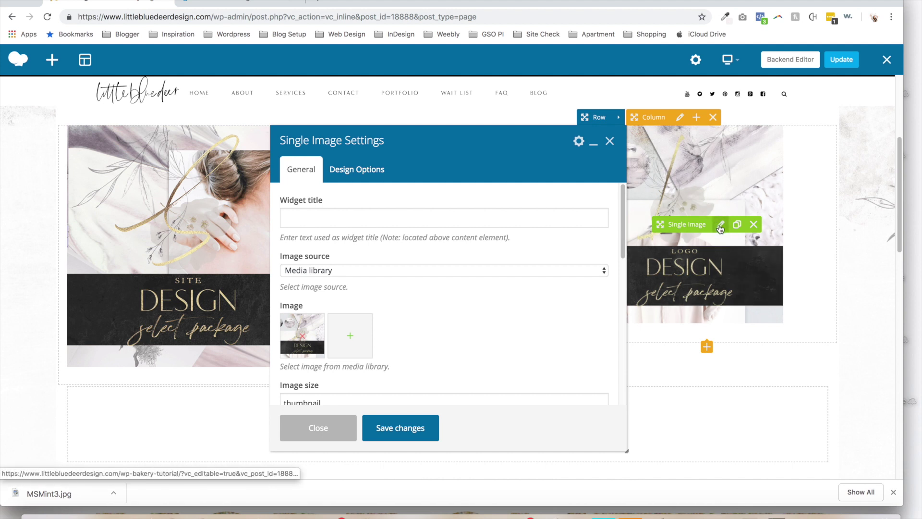
{"action": "left_click_drag", "start_coordinate": [383, 402], "coordinate": [265, 385]}
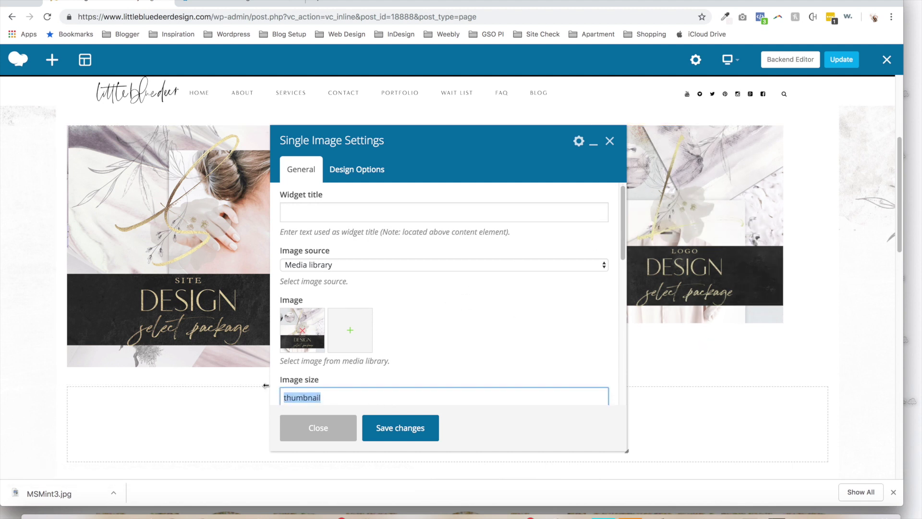
{"action": "type", "text": "full"}
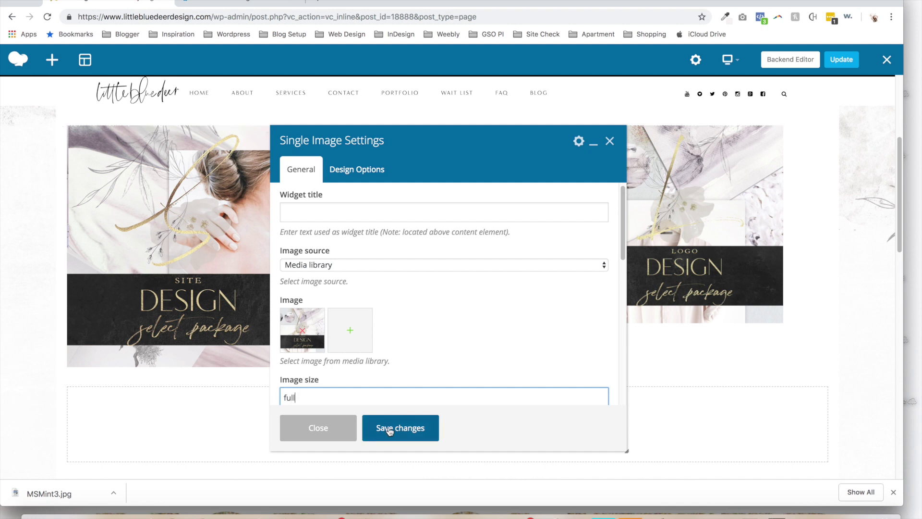
{"action": "left_click", "coordinate": [387, 427]}
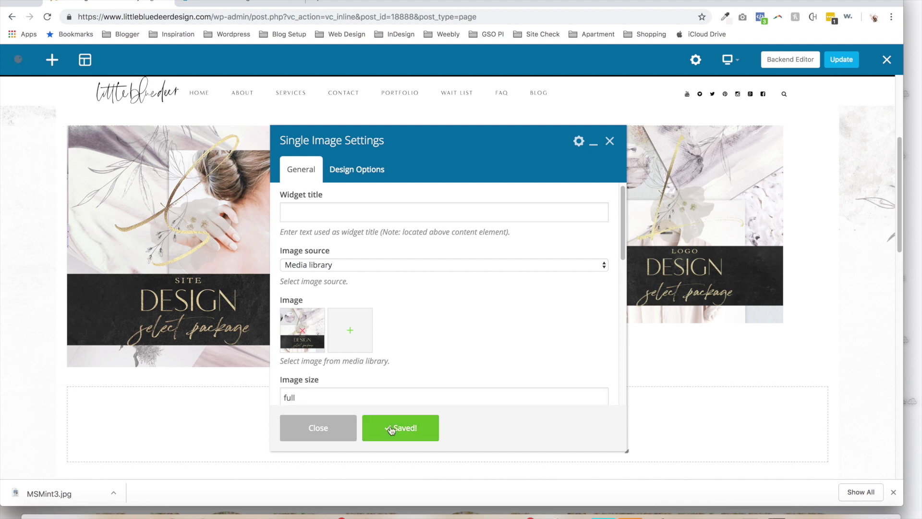
{"action": "left_click", "coordinate": [610, 141]}
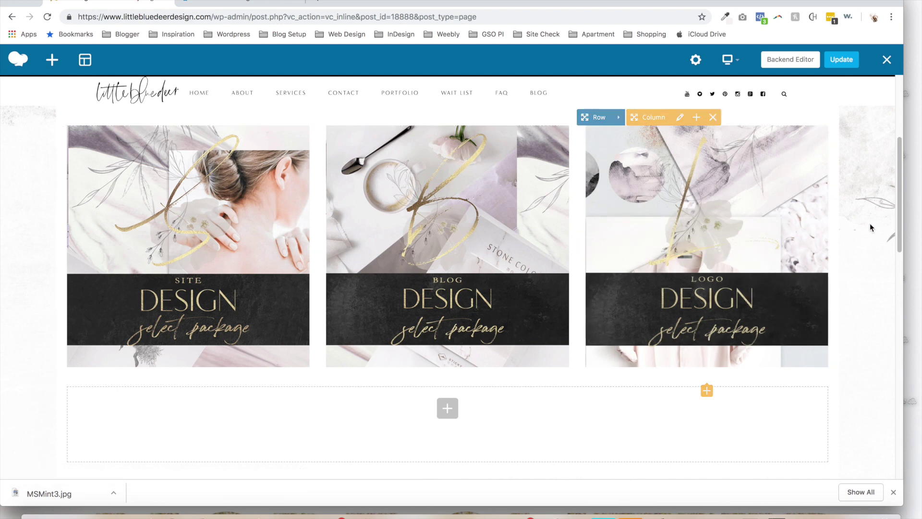
{"action": "left_click_drag", "start_coordinate": [897, 224], "coordinate": [899, 257]}
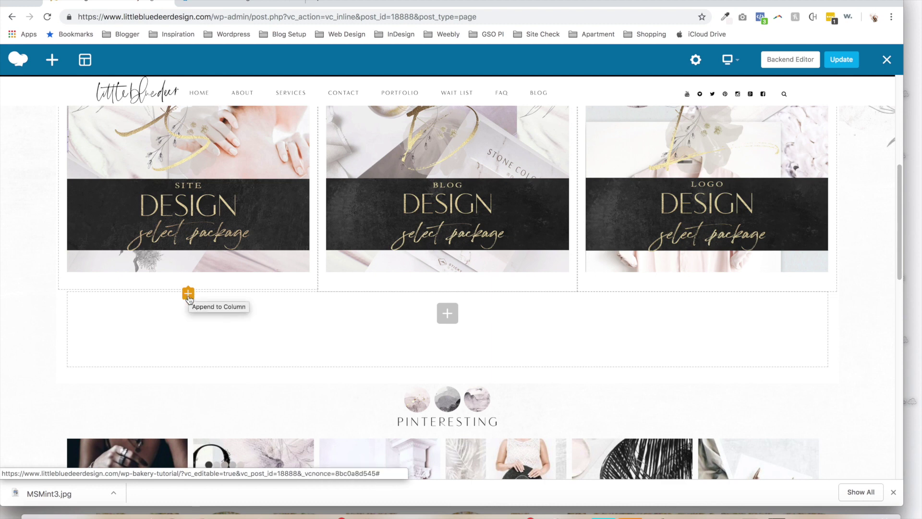
Step: Add a placeholder Text Block beneath the SITE DESIGN image in the first column
{"action": "left_click", "coordinate": [189, 294]}
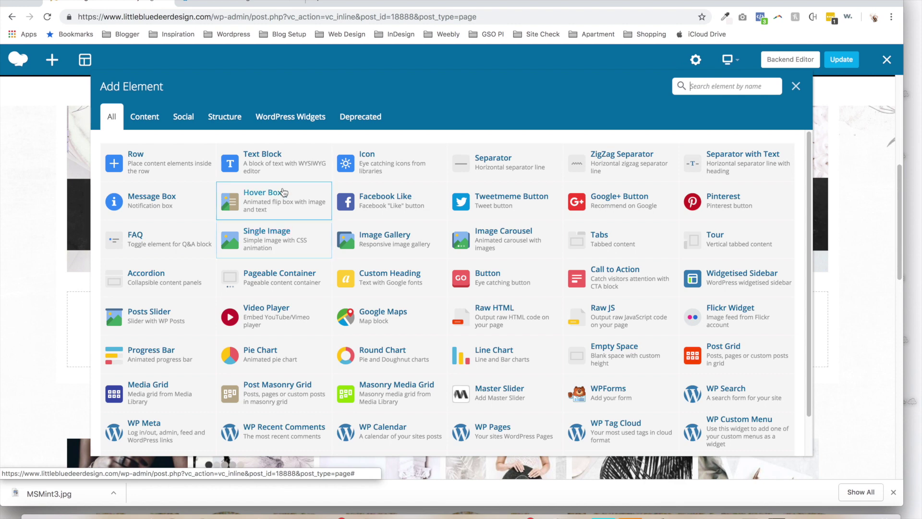
{"action": "left_click", "coordinate": [275, 173]}
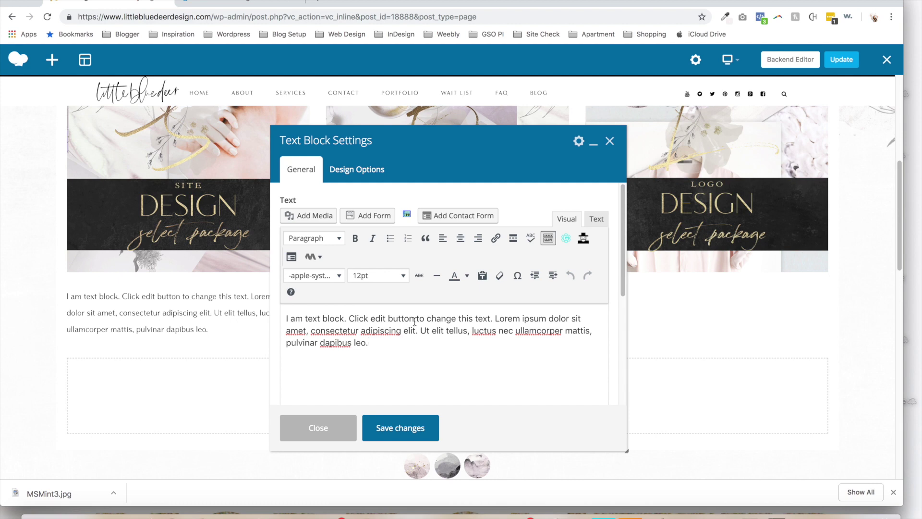
{"action": "mouse_move", "coordinate": [623, 276]}
{"action": "left_mouse_down"}
{"action": "mouse_move", "coordinate": [624, 379]}
{"action": "mouse_move", "coordinate": [624, 271]}
{"action": "left_mouse_up"}
Step: Give the text block a light grey #cecece background at 51% opacity and save
{"action": "left_click", "coordinate": [379, 174]}
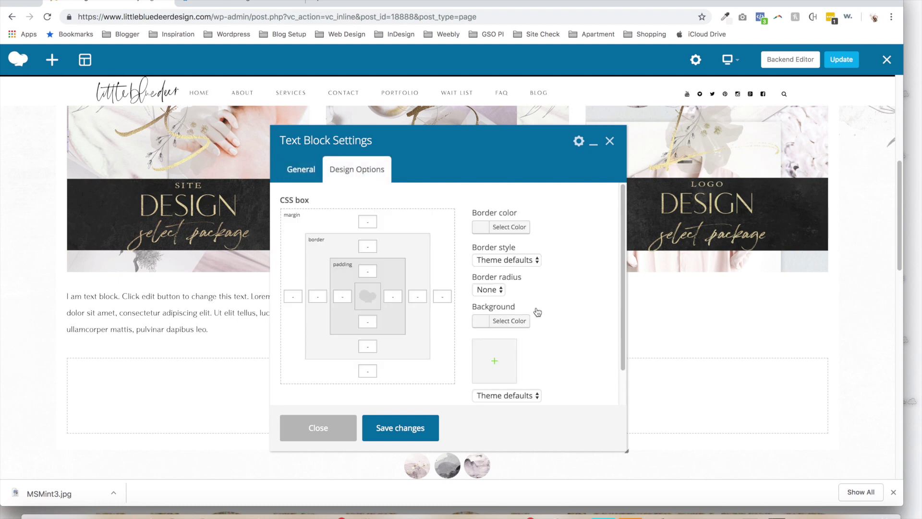
{"action": "left_click", "coordinate": [513, 323]}
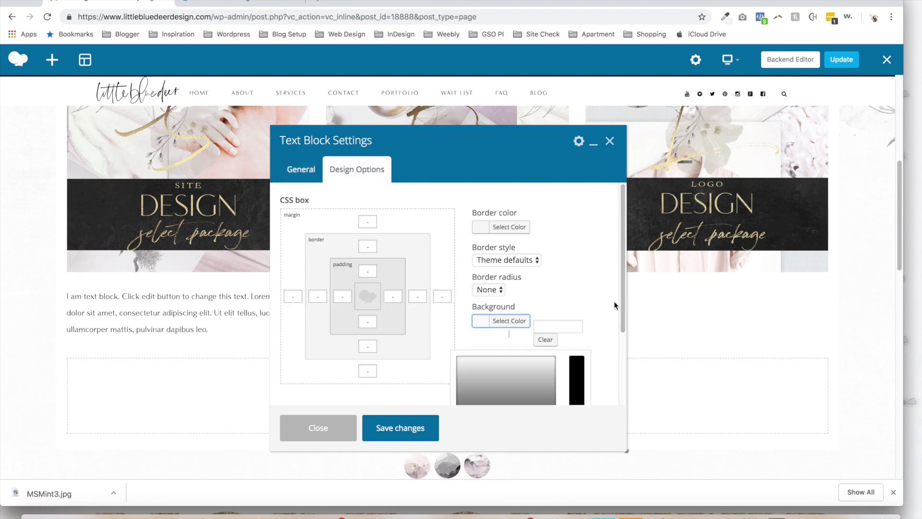
{"action": "left_click_drag", "start_coordinate": [623, 308], "coordinate": [622, 369]}
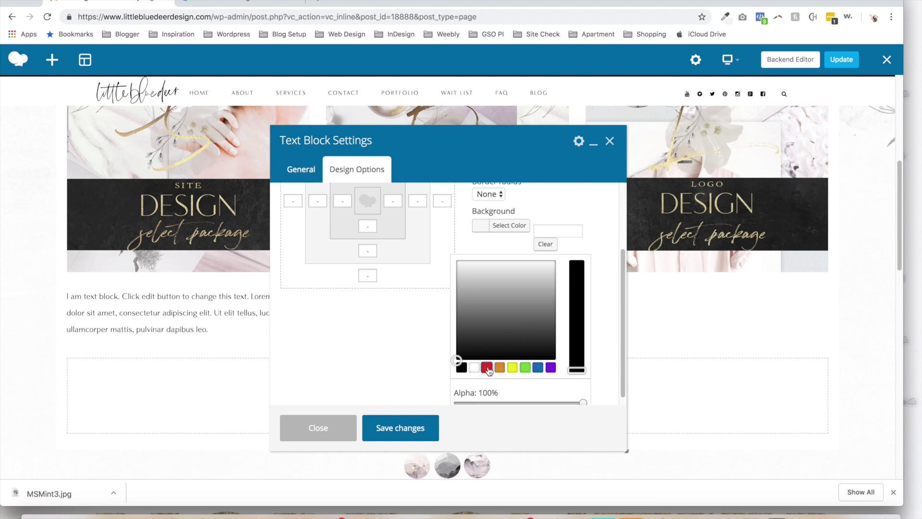
{"action": "left_click", "coordinate": [486, 367]}
{"action": "left_click", "coordinate": [540, 291]}
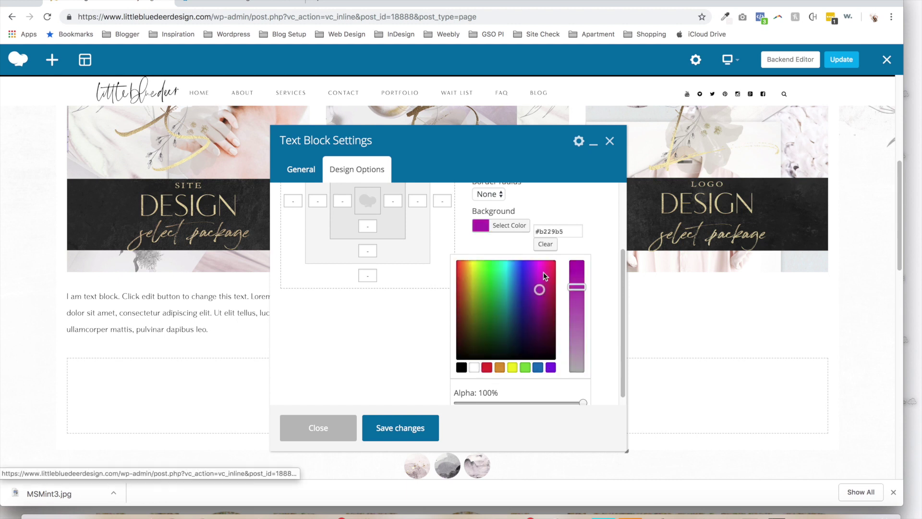
{"action": "mouse_move", "coordinate": [538, 290]}
{"action": "left_mouse_down"}
{"action": "mouse_move", "coordinate": [540, 317]}
{"action": "mouse_move", "coordinate": [539, 271]}
{"action": "left_mouse_up"}
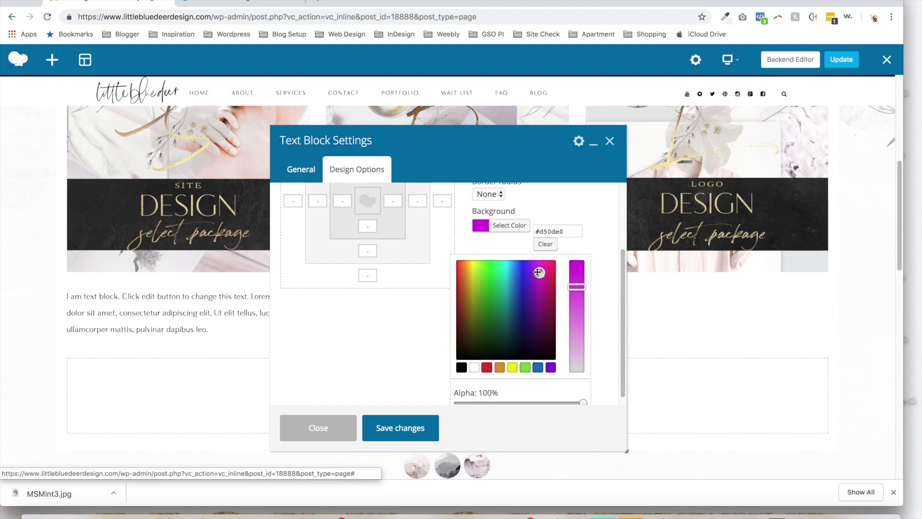
{"action": "left_click", "coordinate": [461, 368]}
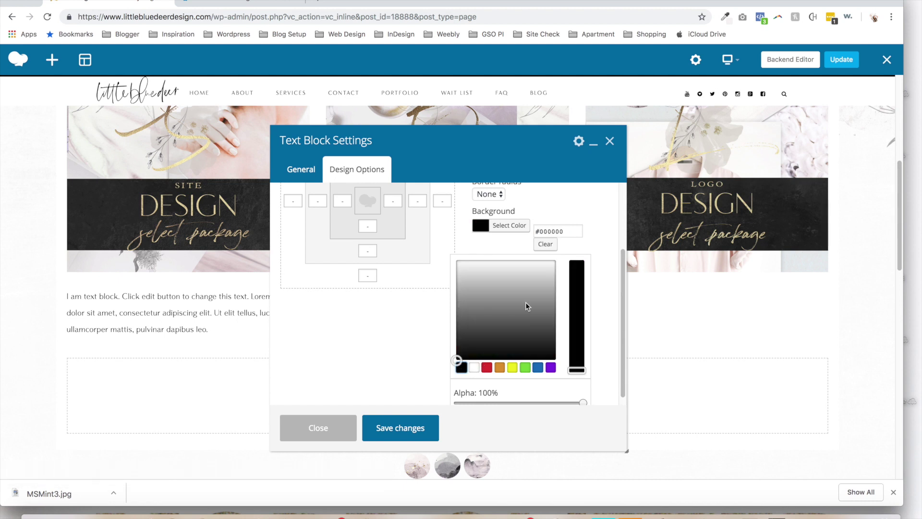
{"action": "left_click", "coordinate": [538, 279]}
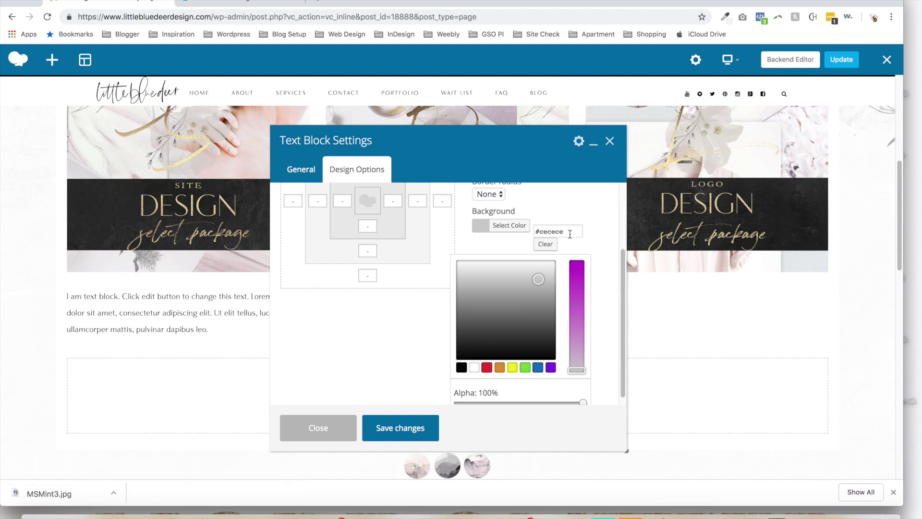
{"action": "scroll", "coordinate": [622, 278], "scroll_direction": "down", "scroll_amount": 1}
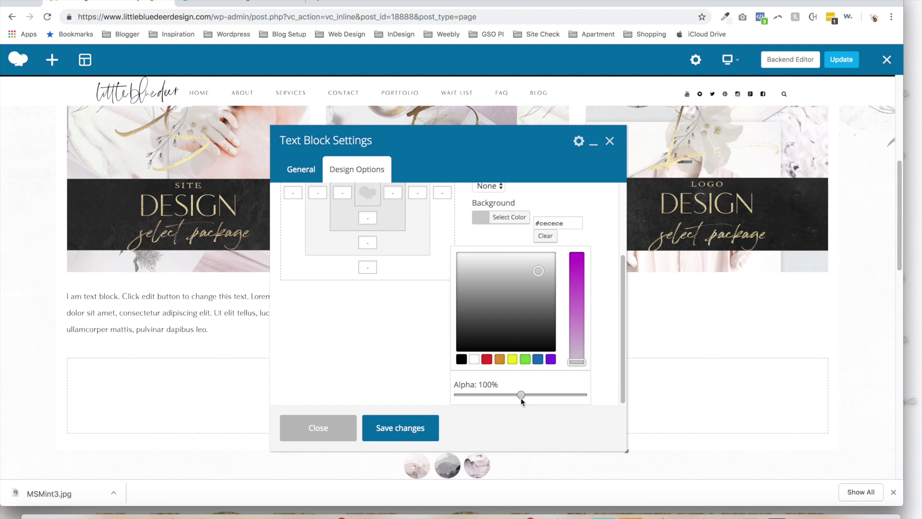
{"action": "left_click", "coordinate": [520, 397]}
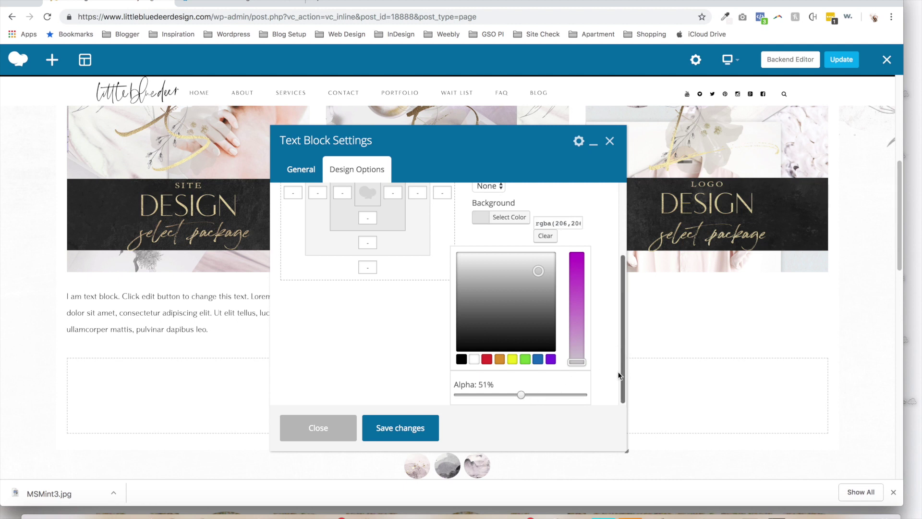
{"action": "left_click", "coordinate": [418, 429]}
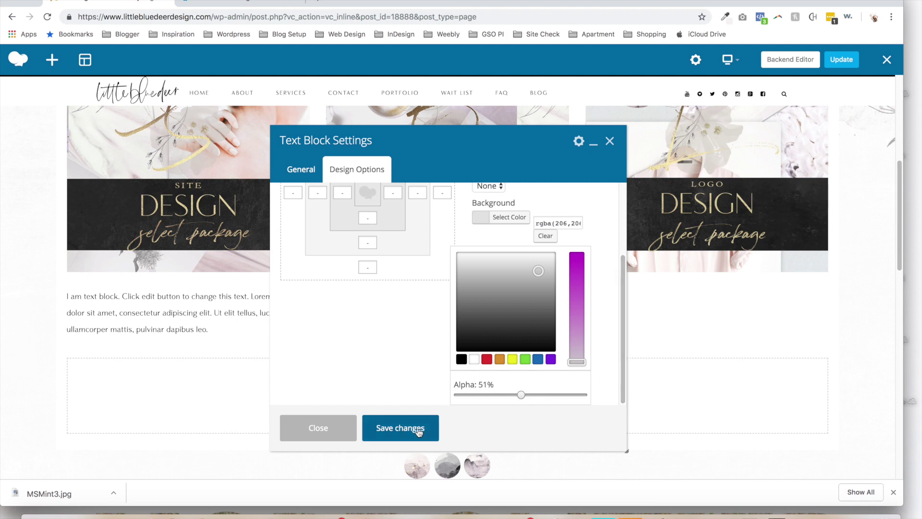
{"action": "left_click", "coordinate": [317, 429]}
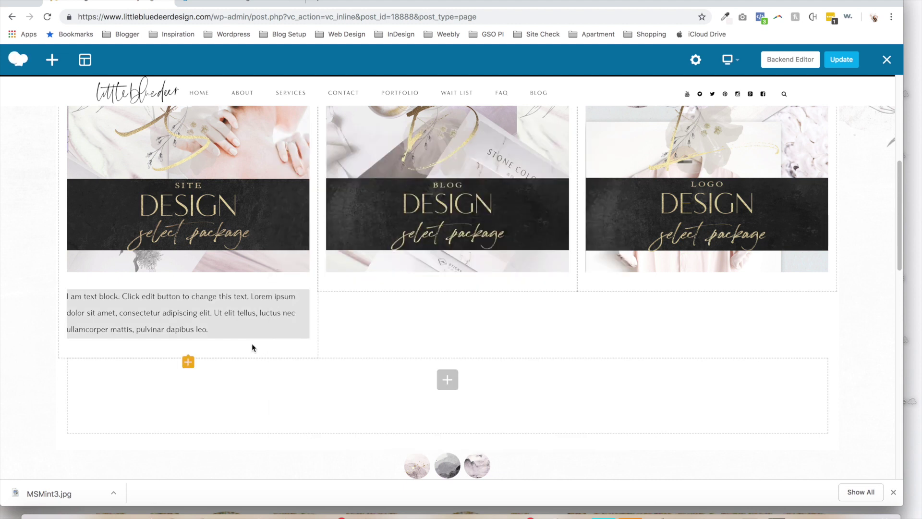
Step: Add a placeholder Text Block under the Blog Design image in the middle column and save it
{"action": "mouse_move", "coordinate": [248, 321]}
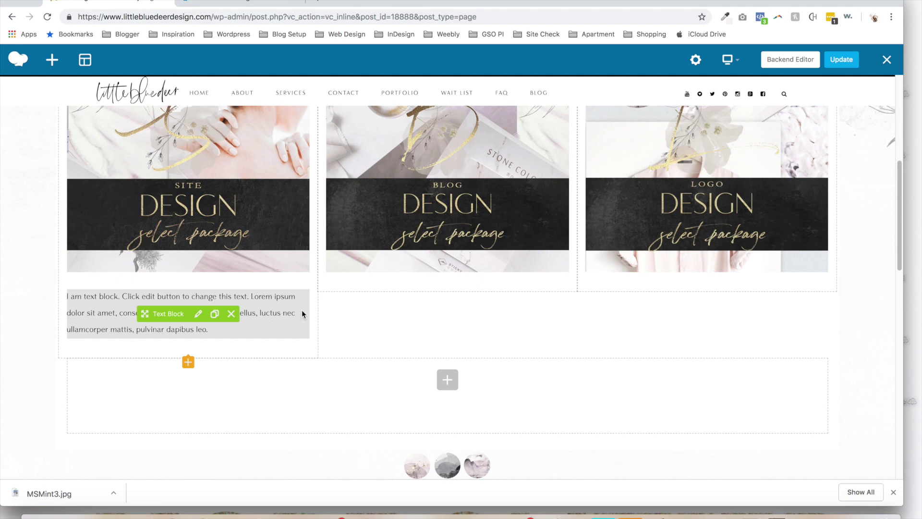
{"action": "mouse_move", "coordinate": [455, 298]}
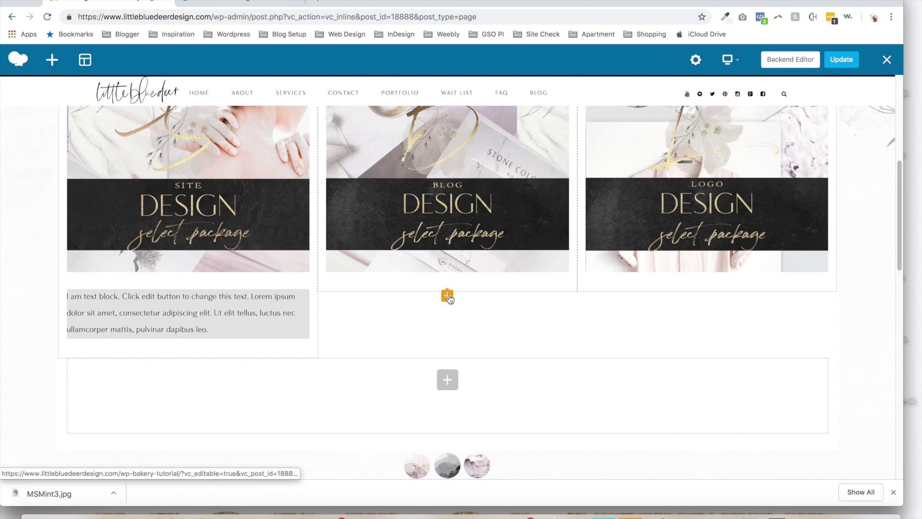
{"action": "left_click", "coordinate": [448, 296]}
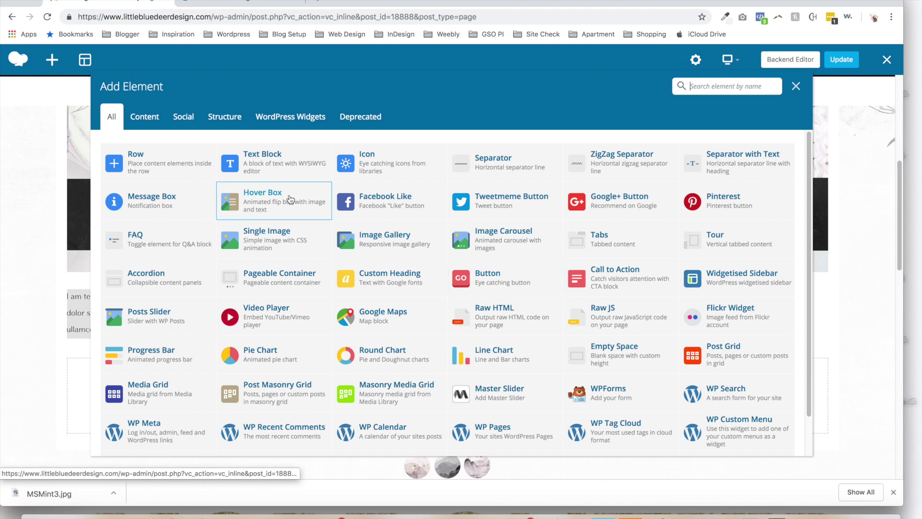
{"action": "left_click", "coordinate": [266, 165]}
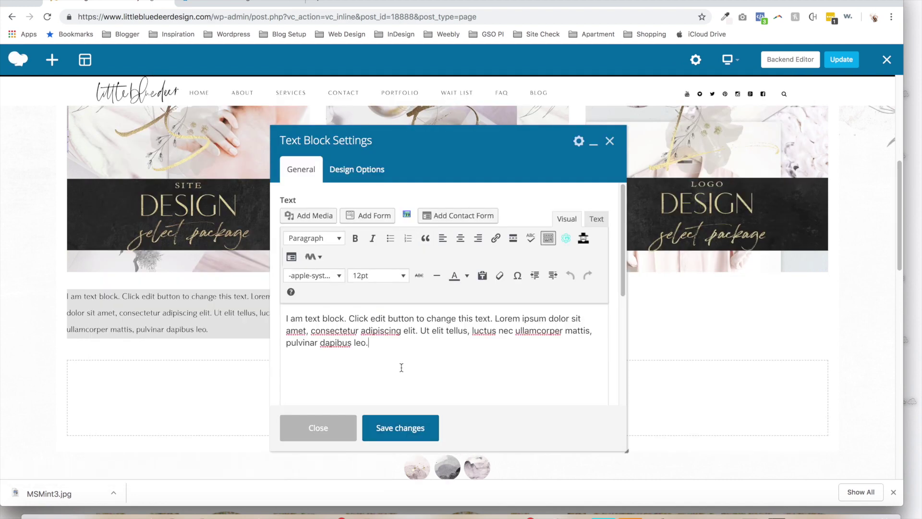
{"action": "left_click", "coordinate": [412, 432]}
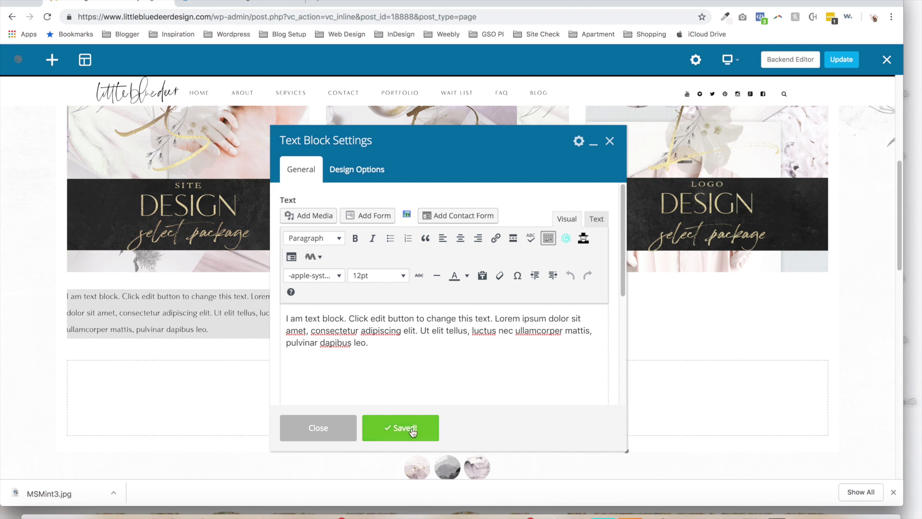
{"action": "left_click", "coordinate": [330, 436]}
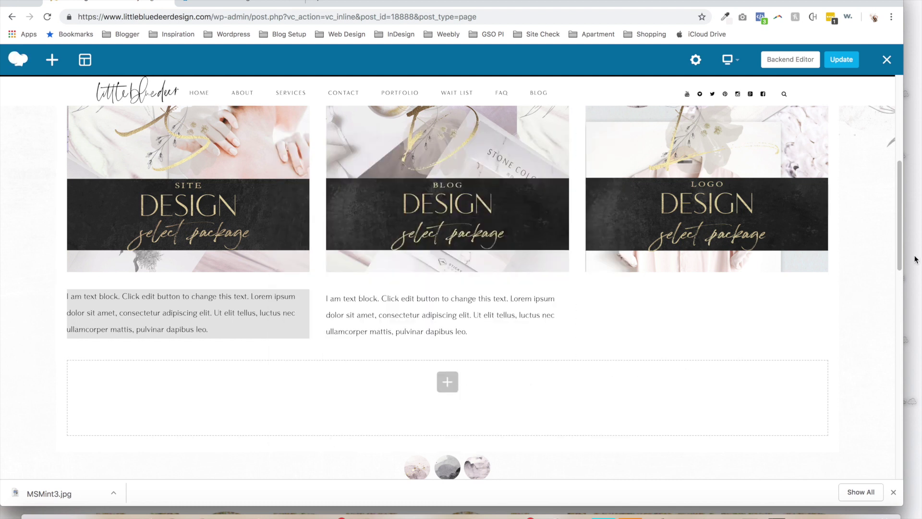
Step: Add a new row below the image row with a 1/4+1/4+1/4+1/4 four-column layout
{"action": "left_click_drag", "start_coordinate": [901, 256], "coordinate": [898, 282]}
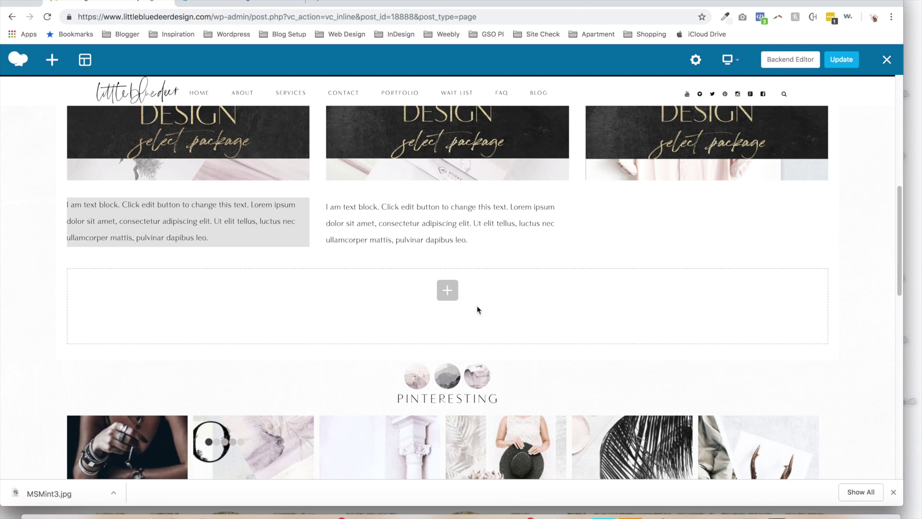
{"action": "left_click", "coordinate": [449, 294]}
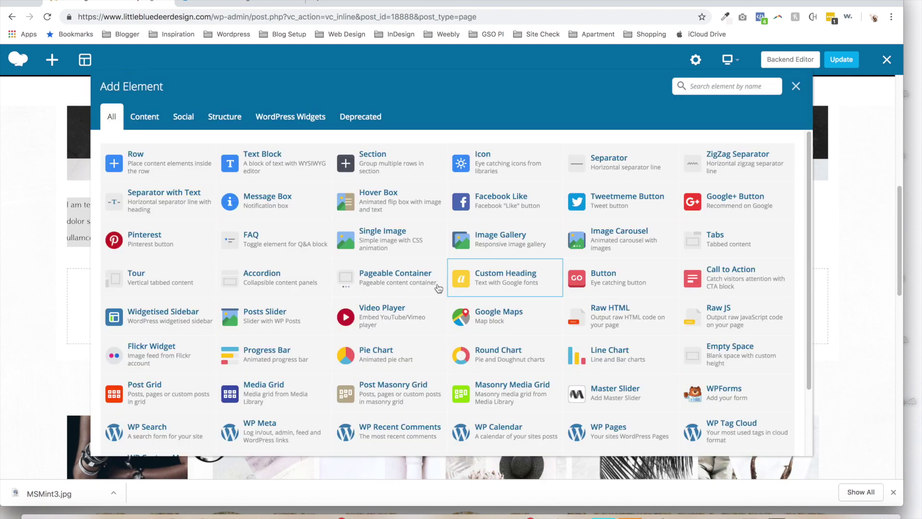
{"action": "left_click", "coordinate": [174, 167]}
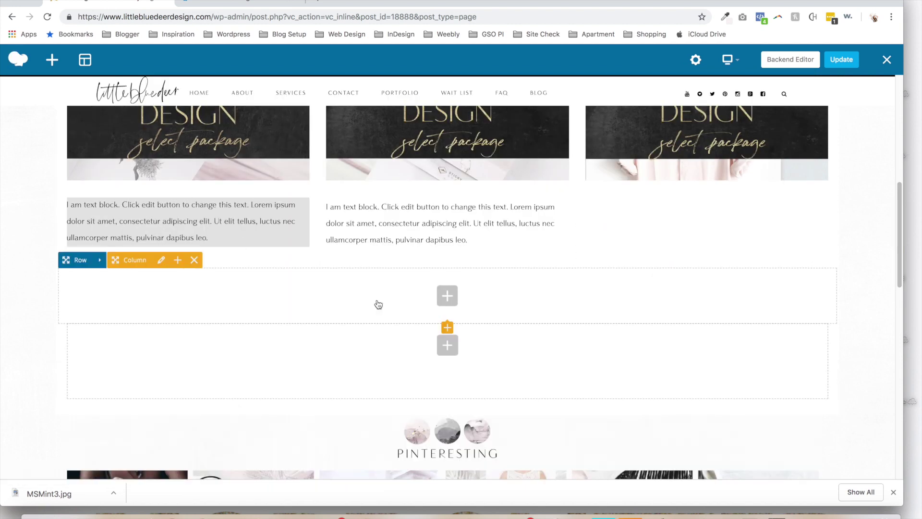
{"action": "mouse_move", "coordinate": [100, 261]}
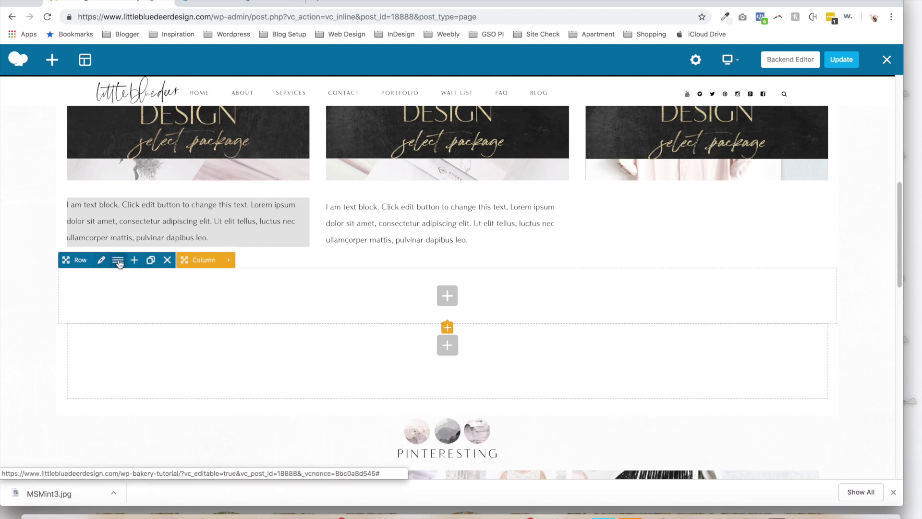
{"action": "left_click", "coordinate": [119, 260]}
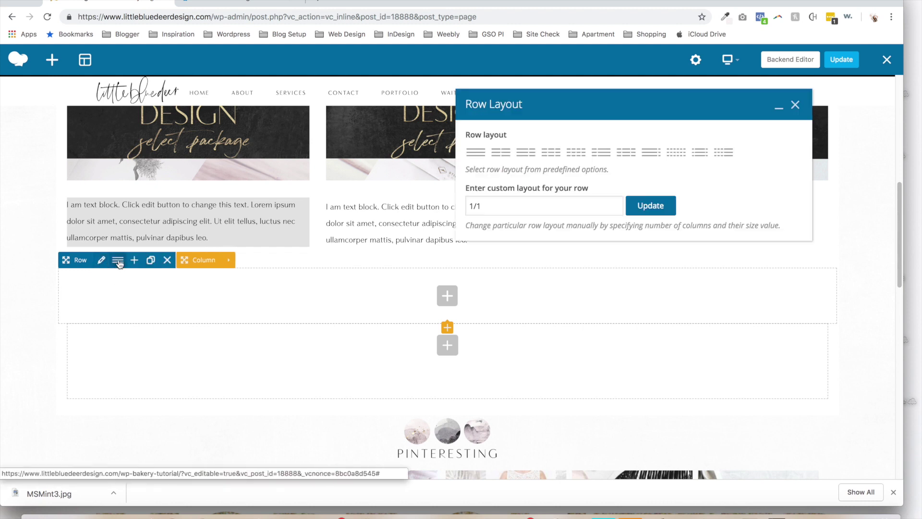
{"action": "left_click", "coordinate": [577, 158]}
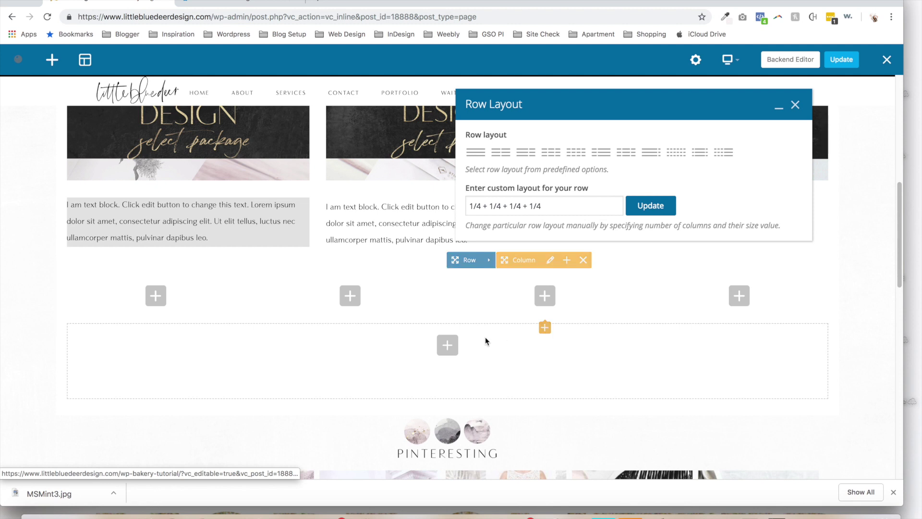
{"action": "mouse_move", "coordinate": [208, 303]}
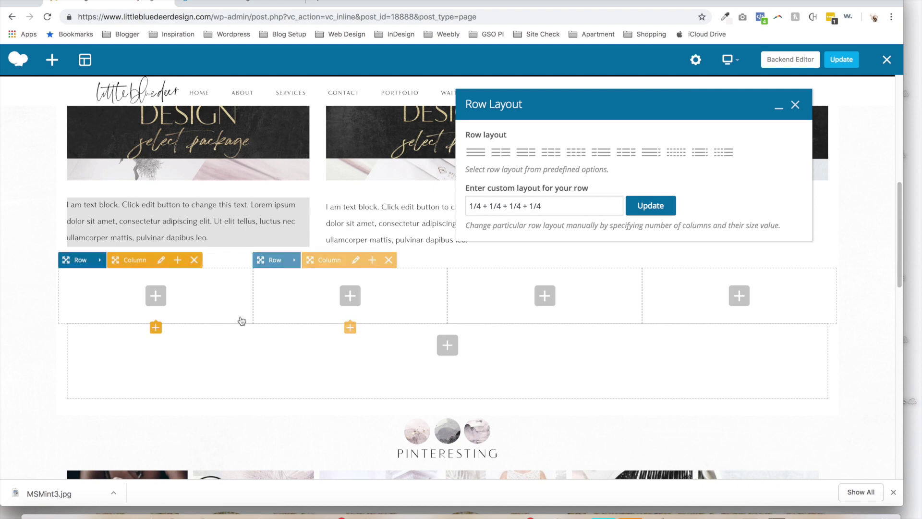
{"action": "left_click", "coordinate": [156, 296]}
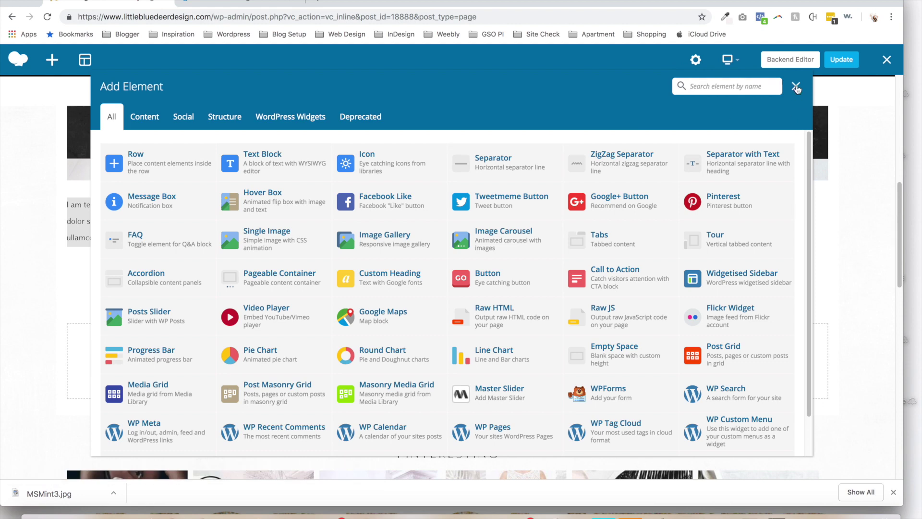
{"action": "left_click", "coordinate": [796, 87]}
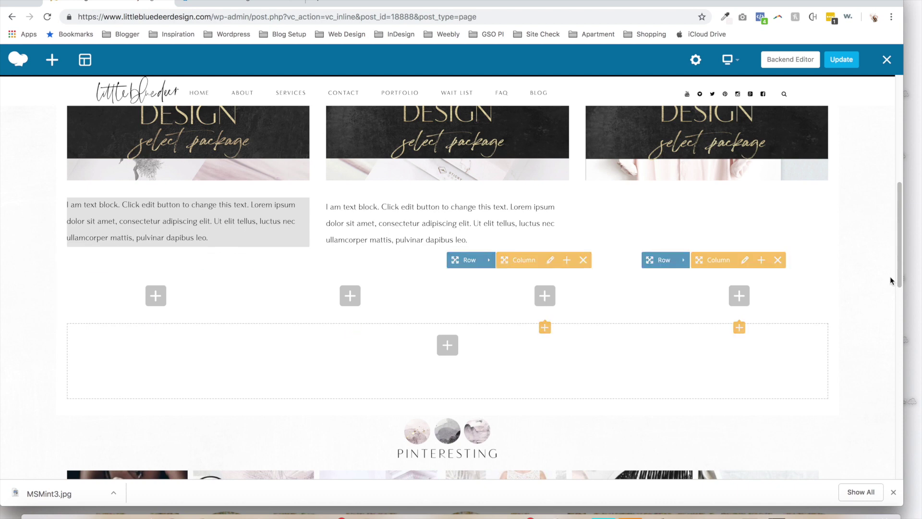
Step: Set the image row to Stretch row, full height row, and equal-height columns
{"action": "left_click_drag", "start_coordinate": [897, 267], "coordinate": [893, 207]}
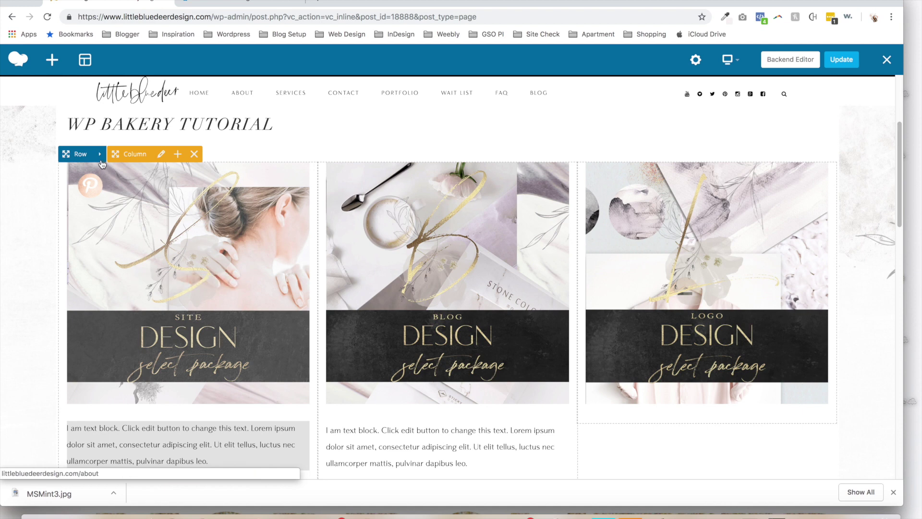
{"action": "mouse_move", "coordinate": [100, 154]}
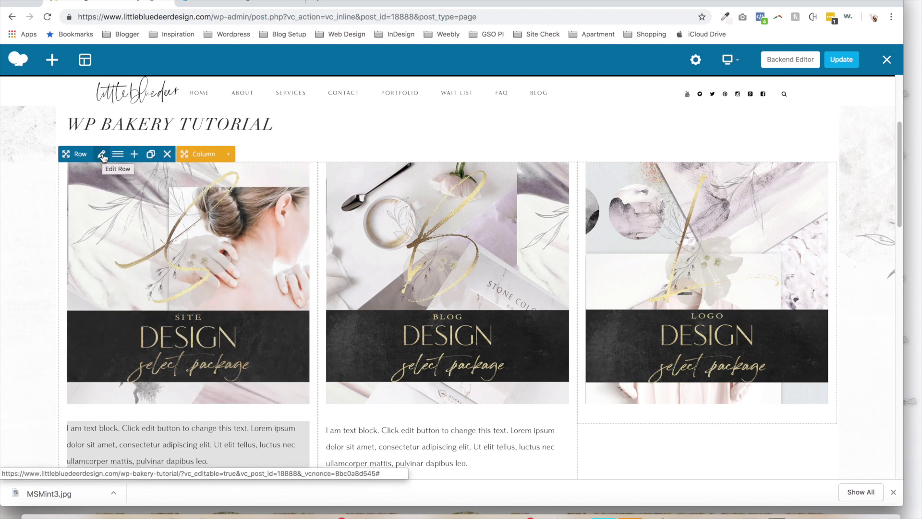
{"action": "left_click", "coordinate": [102, 154]}
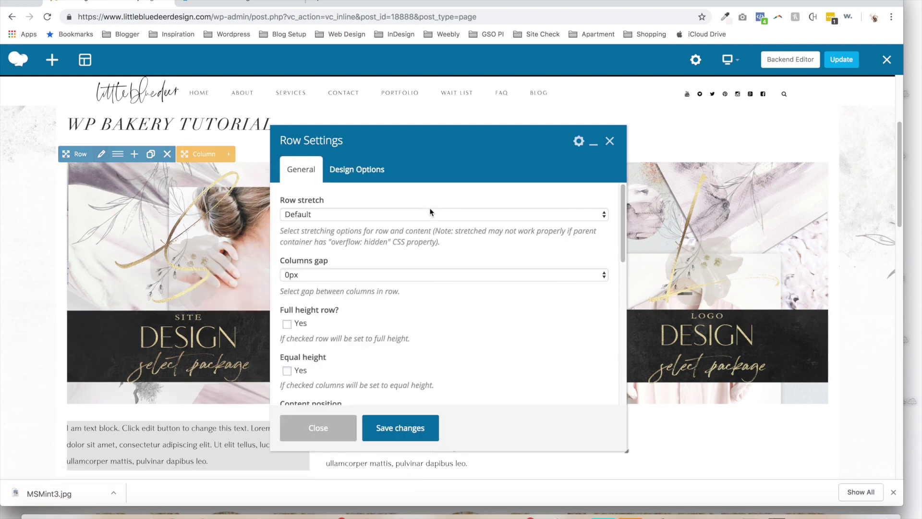
{"action": "left_click", "coordinate": [393, 216]}
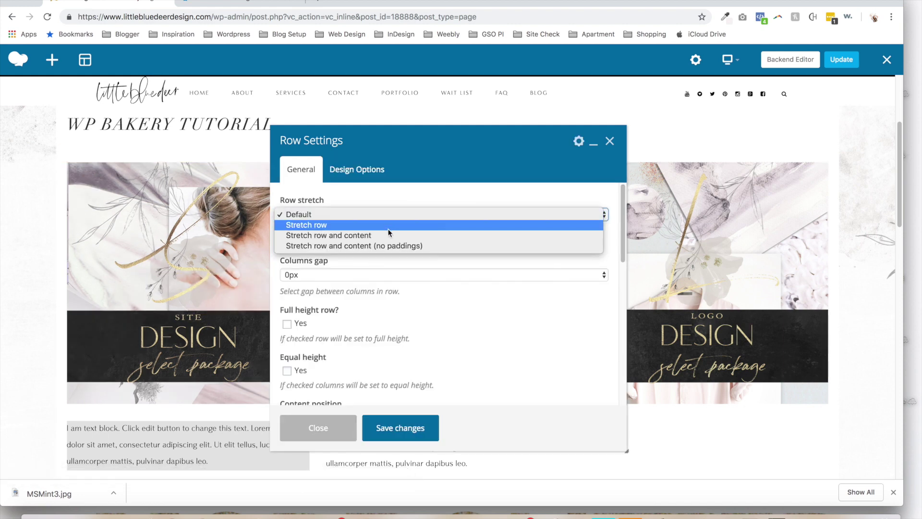
{"action": "left_click", "coordinate": [389, 229]}
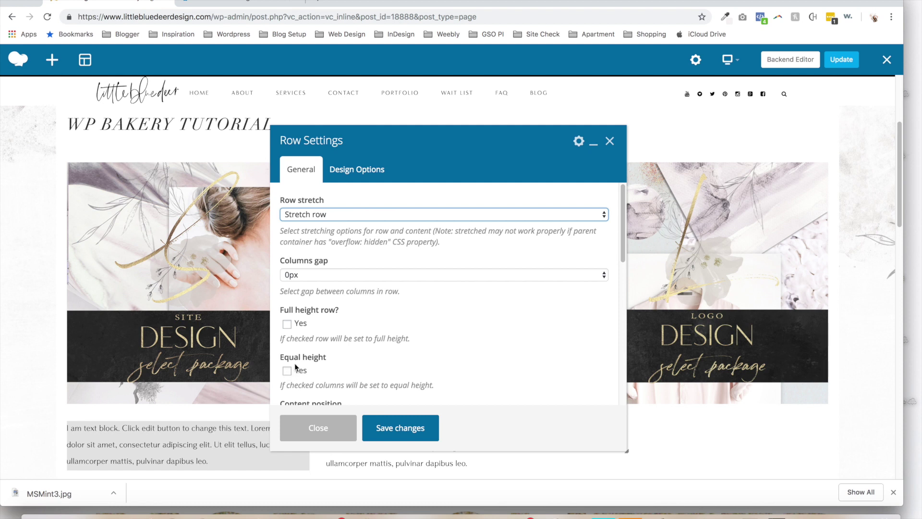
{"action": "left_click", "coordinate": [287, 324]}
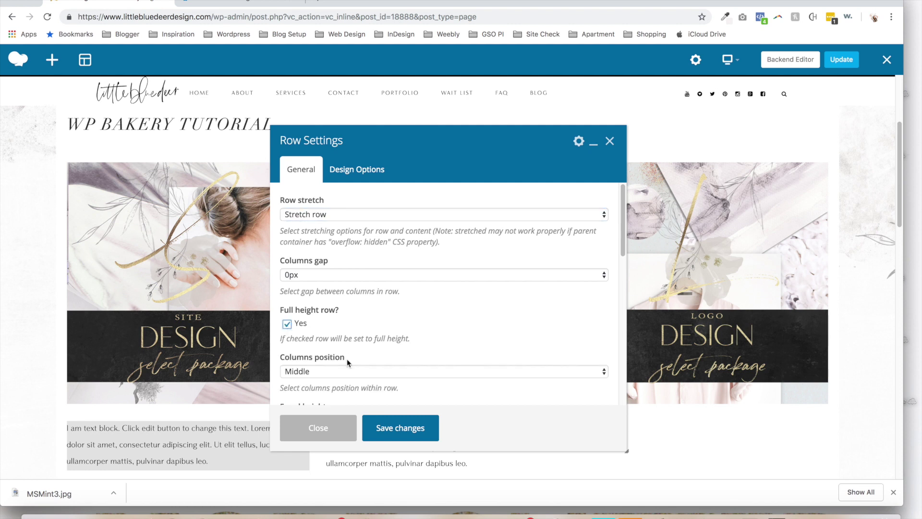
{"action": "scroll", "coordinate": [500, 318], "scroll_direction": "down", "scroll_amount": 3}
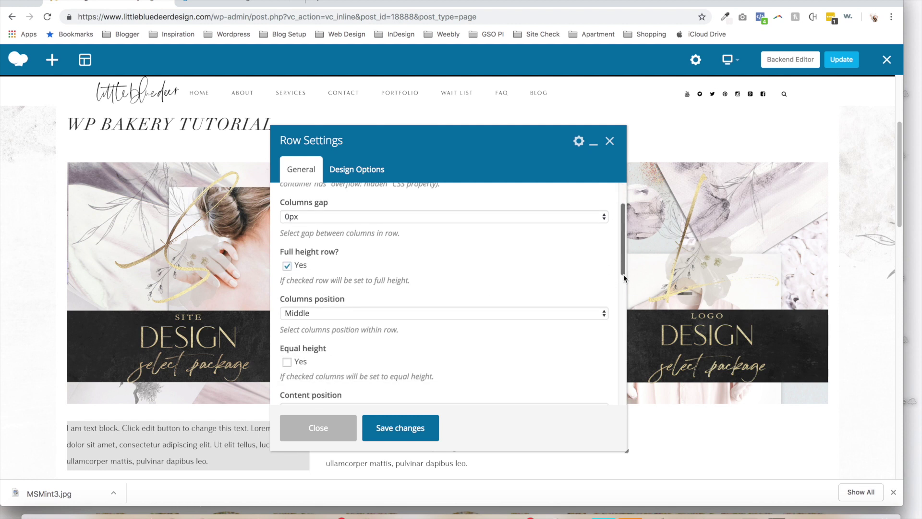
{"action": "left_click", "coordinate": [287, 362]}
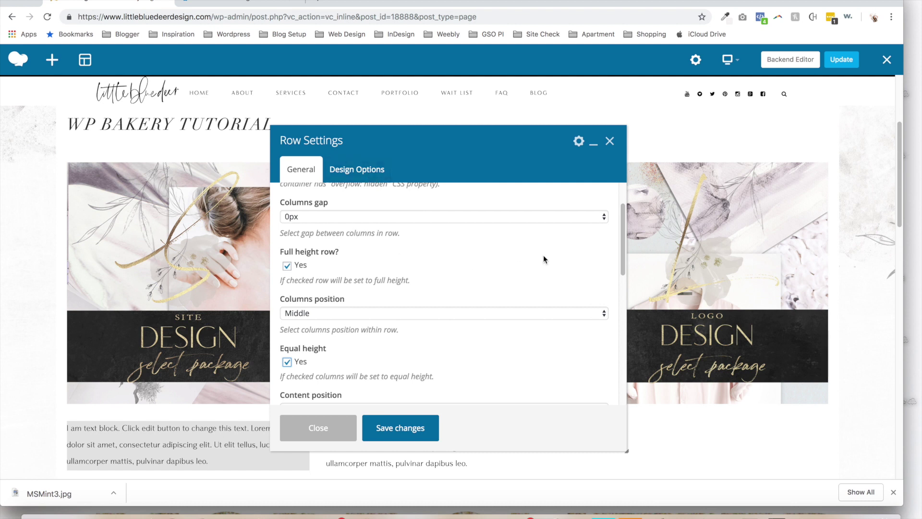
{"action": "scroll", "coordinate": [620, 218], "scroll_direction": "up", "scroll_amount": 2}
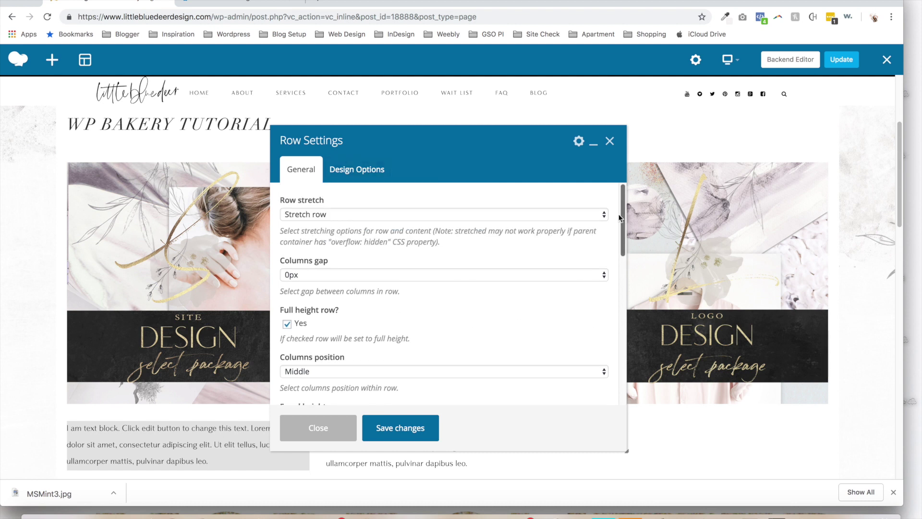
Step: Give the image row a light grey #cecece background at 75% opacity and save
{"action": "left_click", "coordinate": [380, 182]}
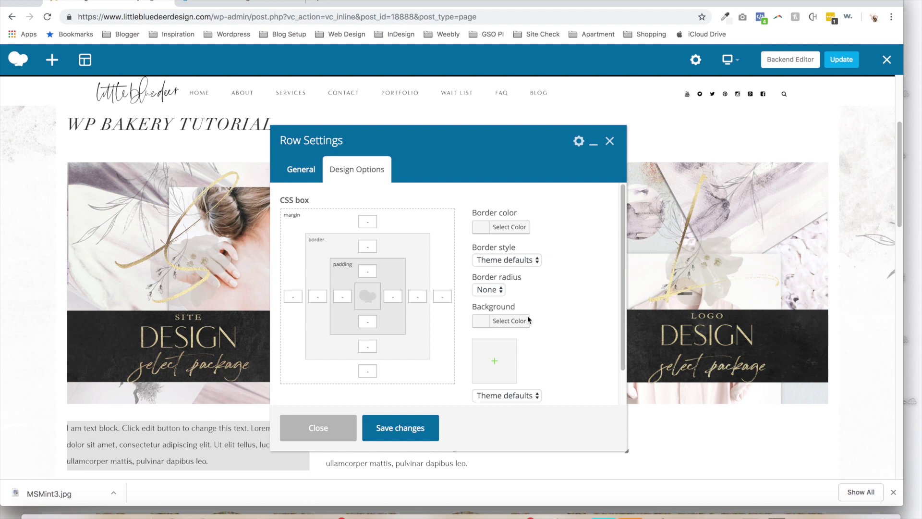
{"action": "left_click", "coordinate": [528, 320]}
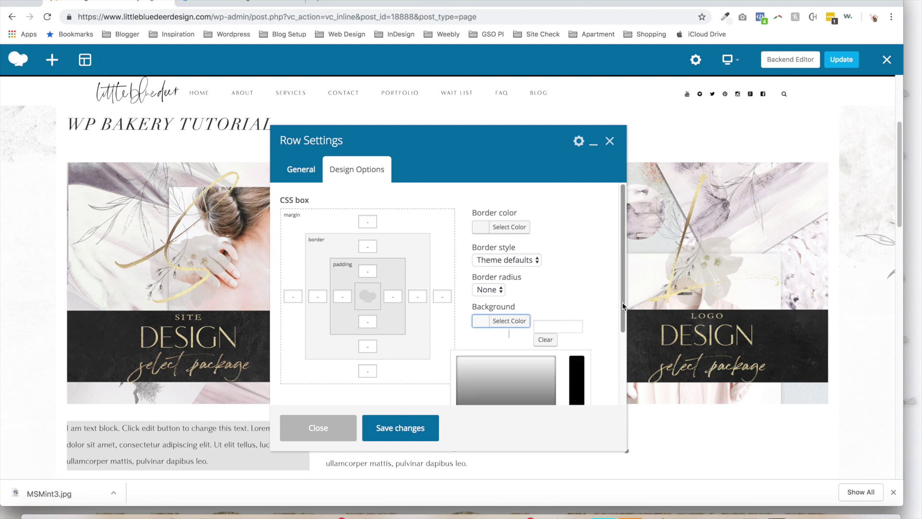
{"action": "scroll", "coordinate": [622, 306], "scroll_direction": "down", "scroll_amount": 4}
{"action": "left_click", "coordinate": [544, 271]}
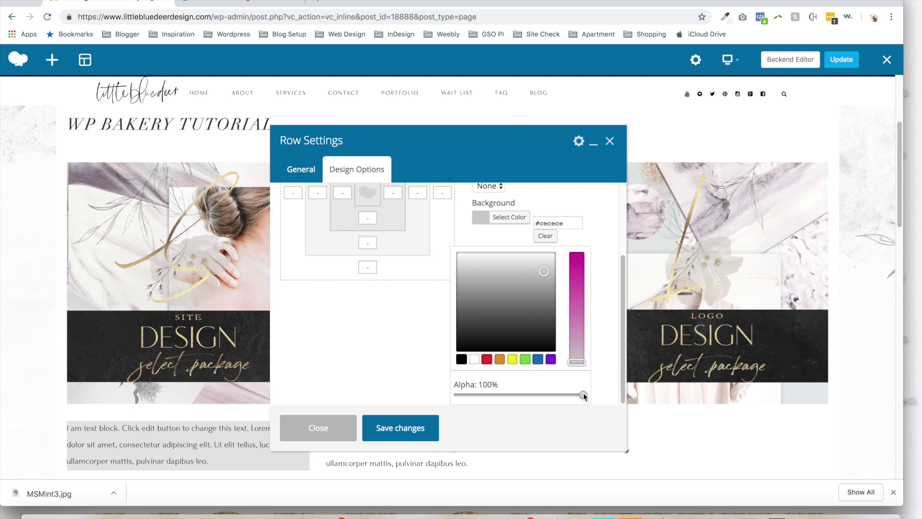
{"action": "left_click_drag", "start_coordinate": [583, 394], "coordinate": [552, 395]}
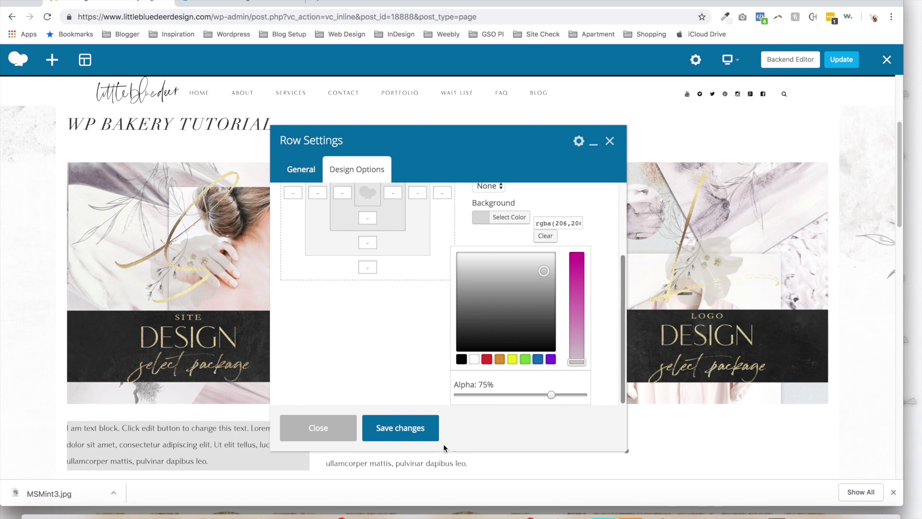
{"action": "left_click", "coordinate": [401, 428]}
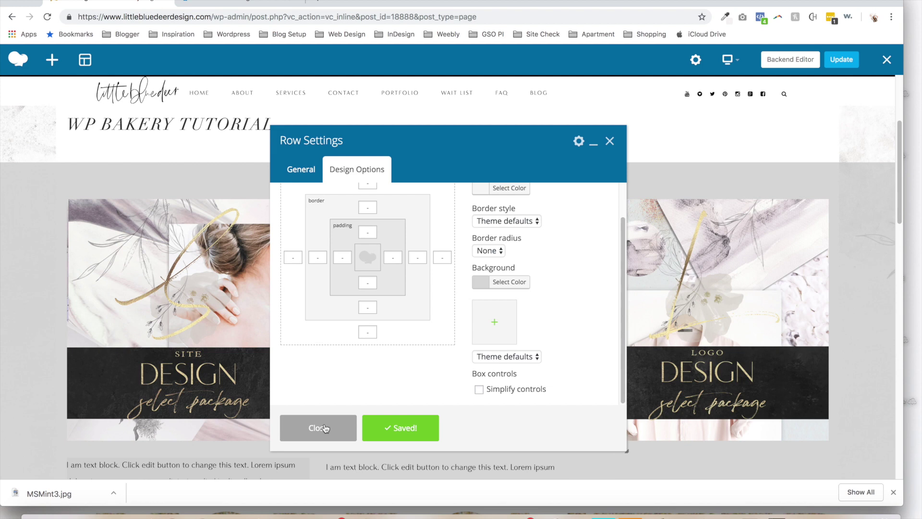
{"action": "left_click", "coordinate": [324, 428]}
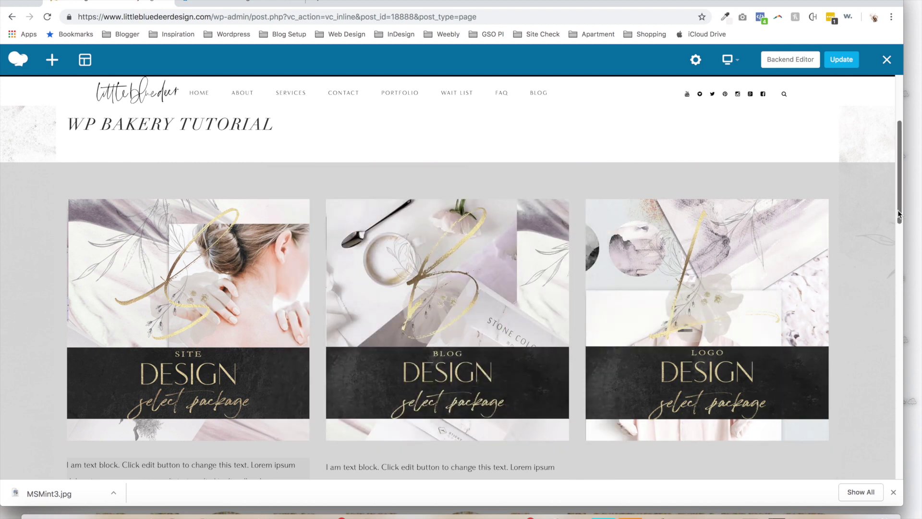
Step: Set the first text block's background to solid white #ffffff at 100% opacity and save
{"action": "left_click_drag", "start_coordinate": [899, 213], "coordinate": [898, 260]}
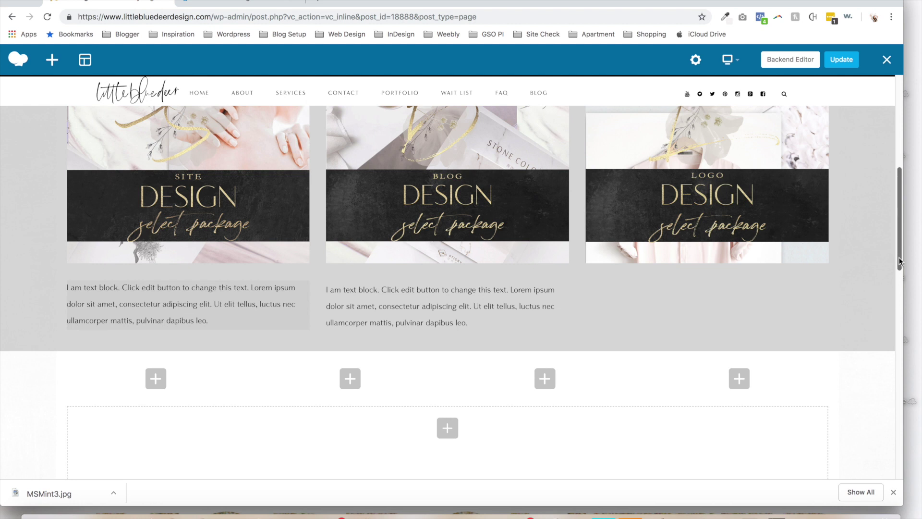
{"action": "mouse_move", "coordinate": [201, 307]}
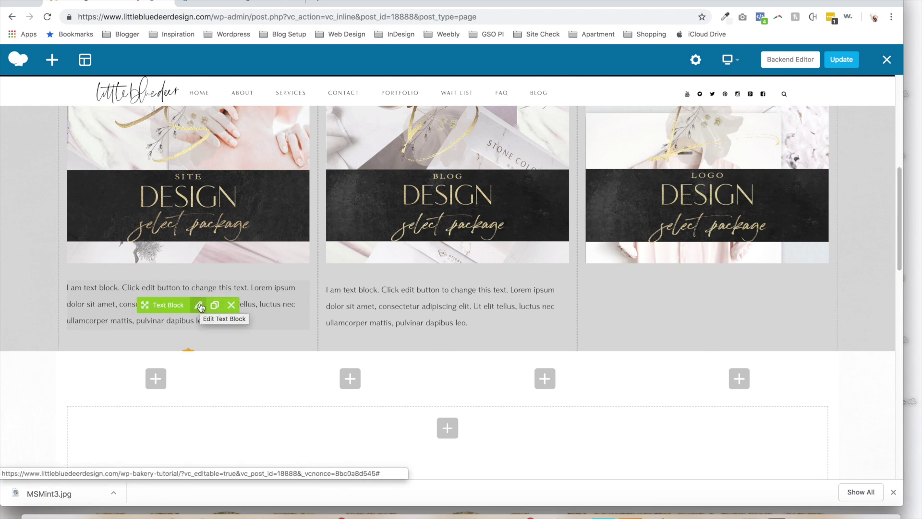
{"action": "left_click", "coordinate": [199, 306]}
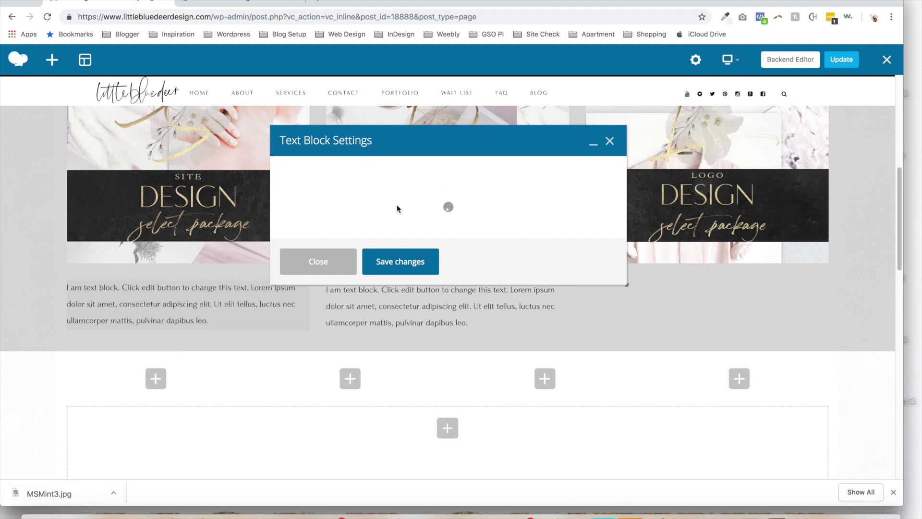
{"action": "left_click", "coordinate": [356, 168]}
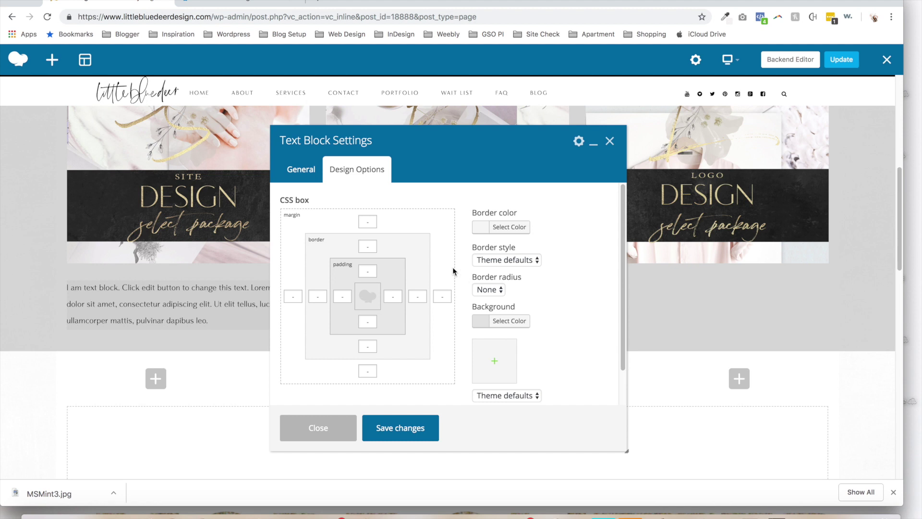
{"action": "left_click", "coordinate": [517, 326]}
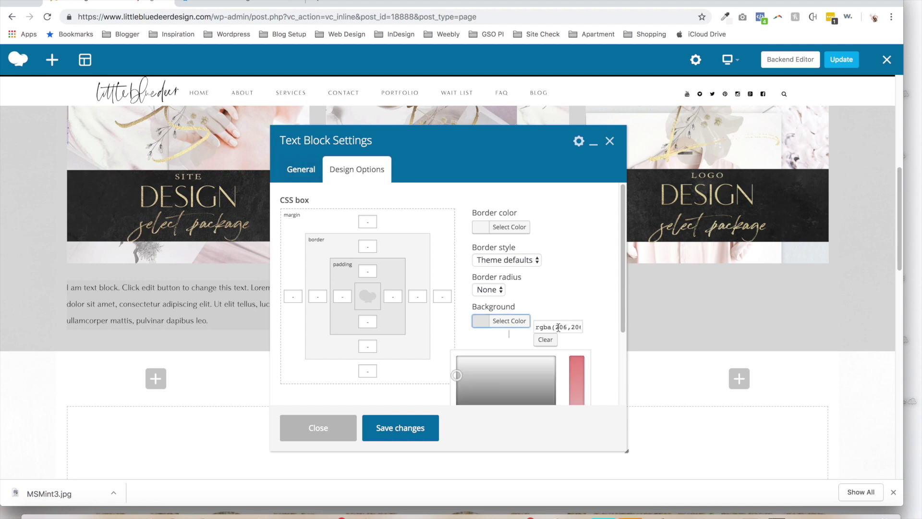
{"action": "triple_click", "coordinate": [536, 326]}
{"action": "key", "text": "BackSpace"}
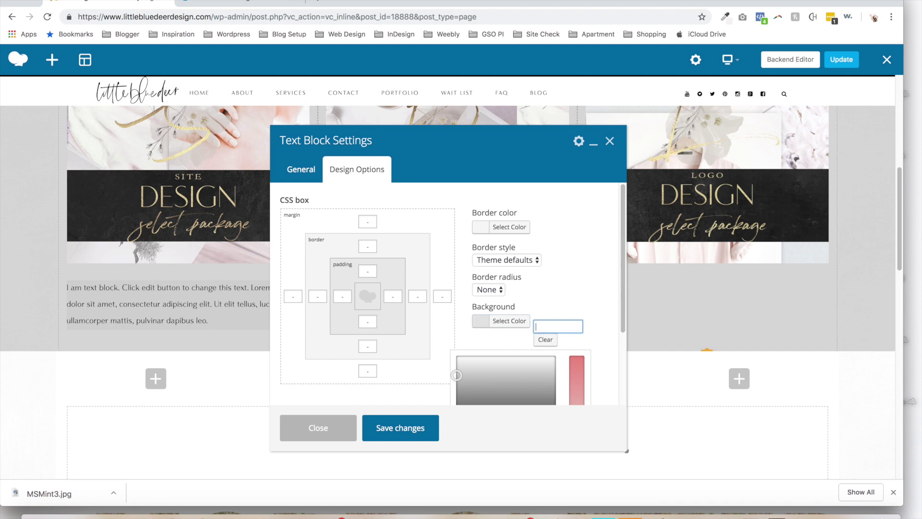
{"action": "type", "text": "#ffffff"}
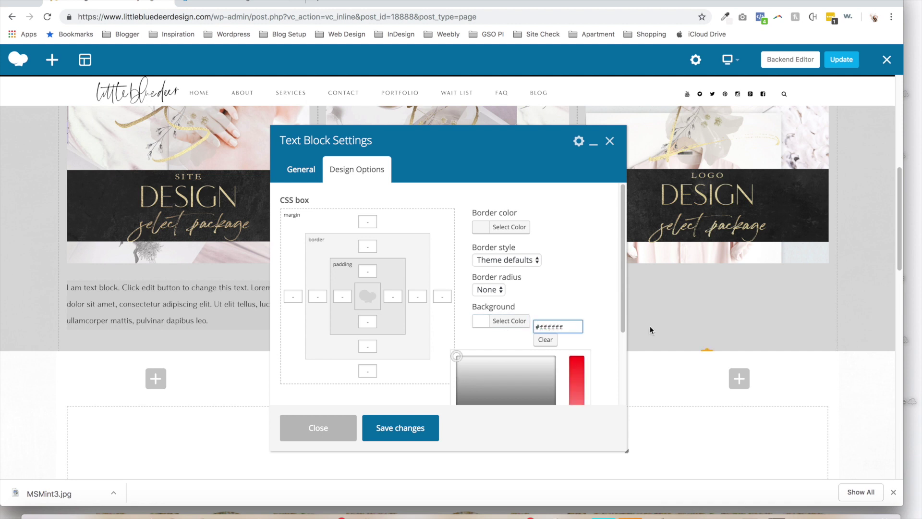
{"action": "left_click_drag", "start_coordinate": [621, 292], "coordinate": [620, 389]}
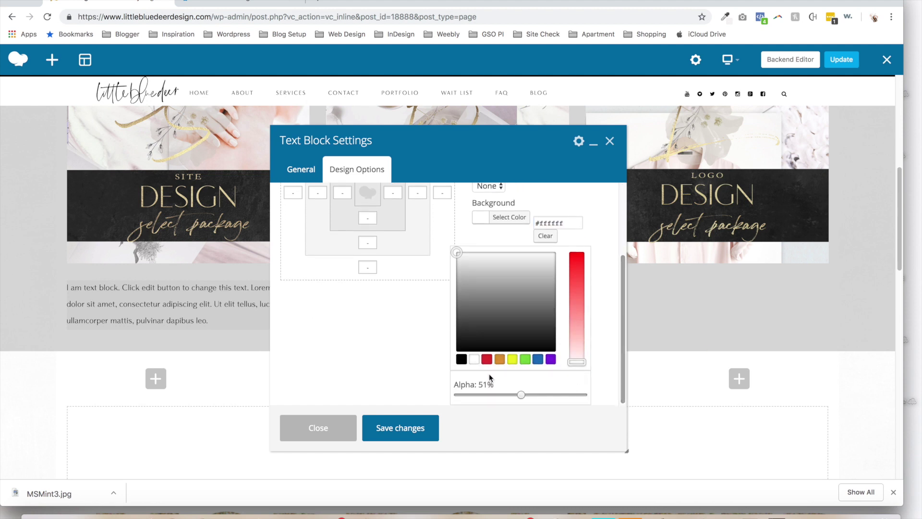
{"action": "left_click", "coordinate": [473, 360]}
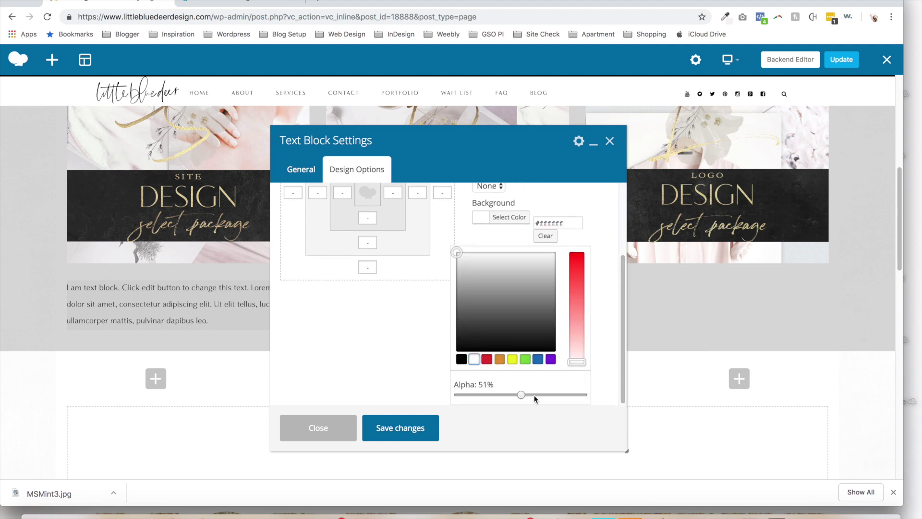
{"action": "left_click_drag", "start_coordinate": [522, 397], "coordinate": [582, 394]}
{"action": "left_click", "coordinate": [425, 435]}
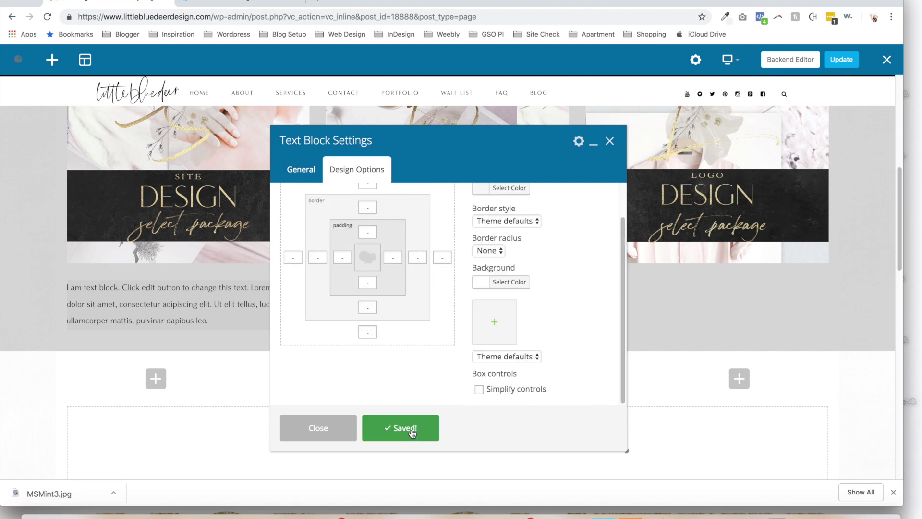
{"action": "left_click", "coordinate": [317, 429]}
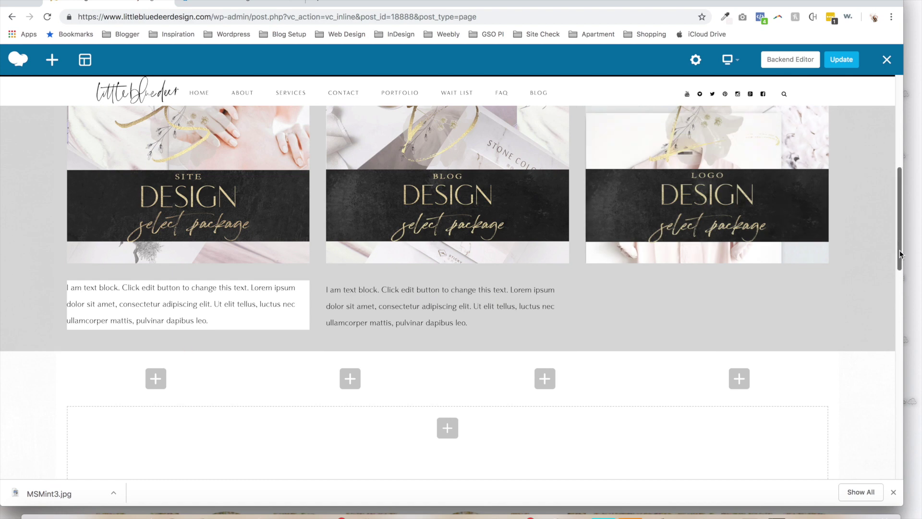
Step: Update the page to save all changes and exit the builder to the live page
{"action": "mouse_move", "coordinate": [899, 254]}
{"action": "left_mouse_down"}
{"action": "mouse_move", "coordinate": [897, 174]}
{"action": "mouse_move", "coordinate": [896, 277]}
{"action": "mouse_move", "coordinate": [901, 247]}
{"action": "left_mouse_up"}
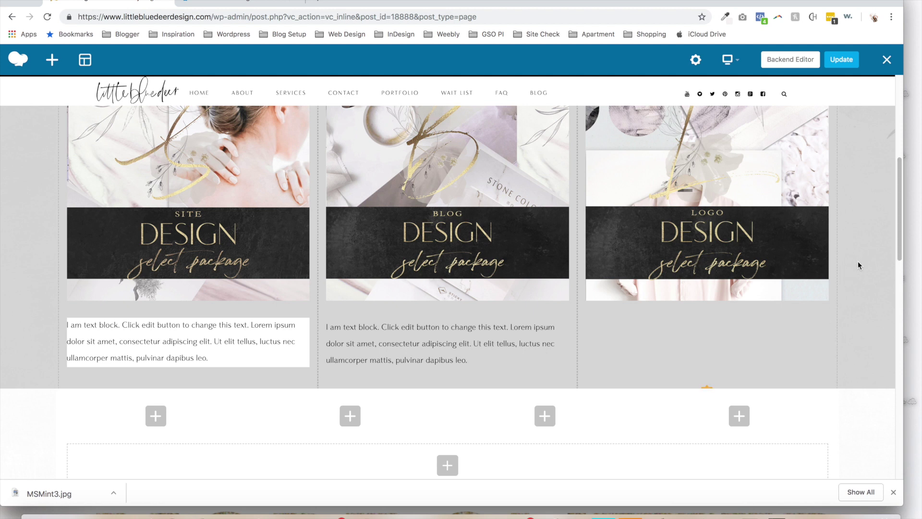
{"action": "left_click_drag", "start_coordinate": [897, 240], "coordinate": [895, 154]}
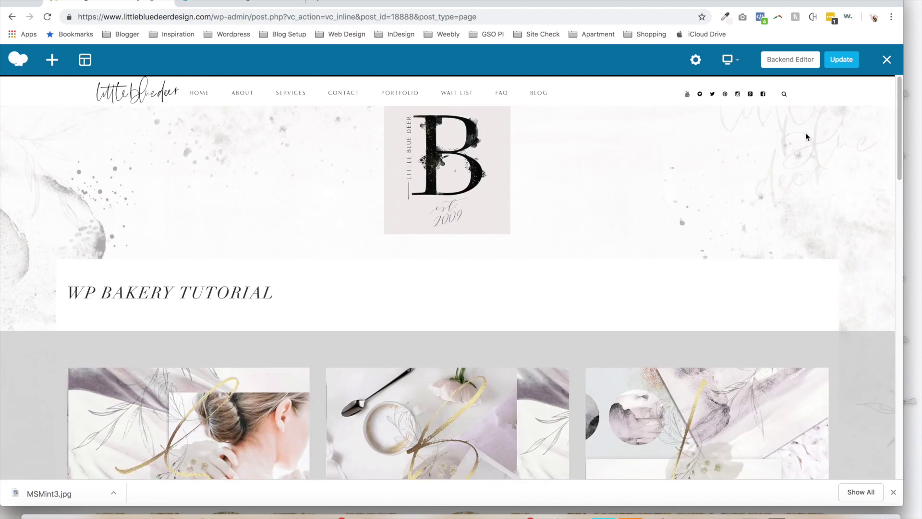
{"action": "left_click", "coordinate": [841, 65]}
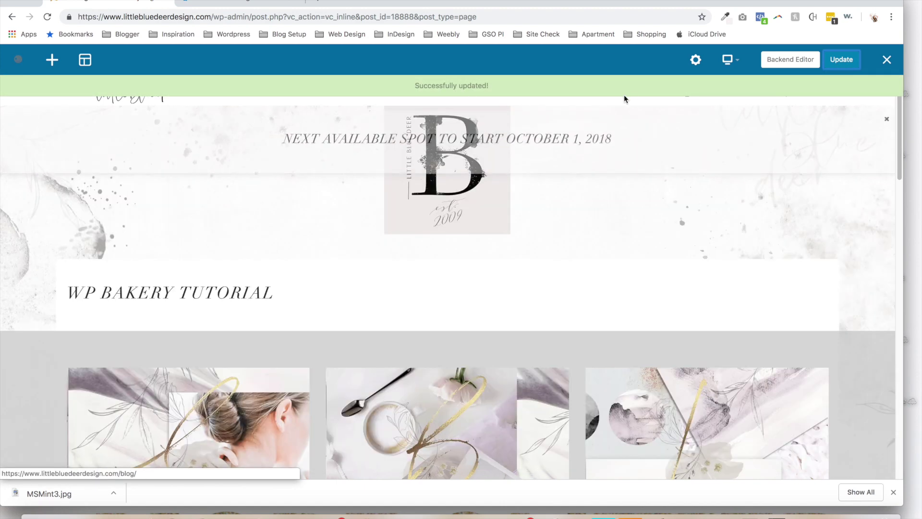
{"action": "left_click", "coordinate": [887, 61]}
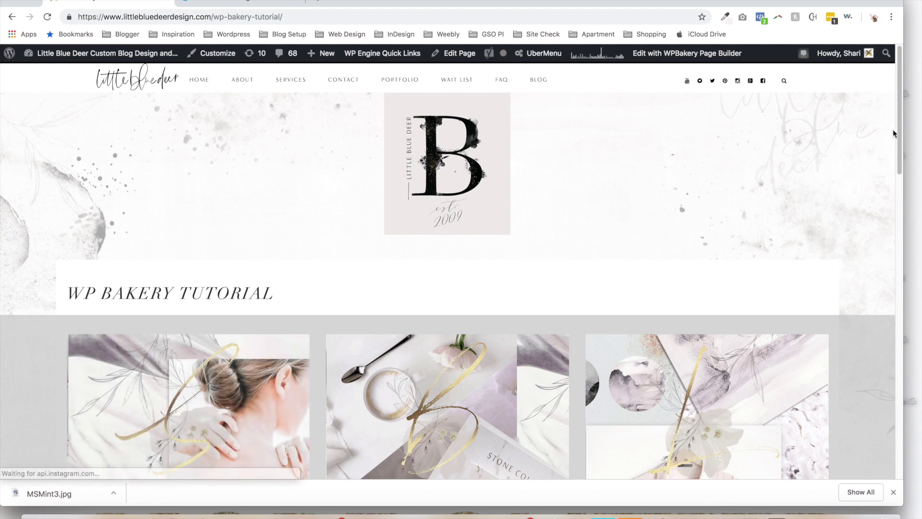
Step: Review the grey image row on the live page, then reopen it in WPBakery Page Builder
{"action": "left_click_drag", "start_coordinate": [896, 128], "coordinate": [898, 193]}
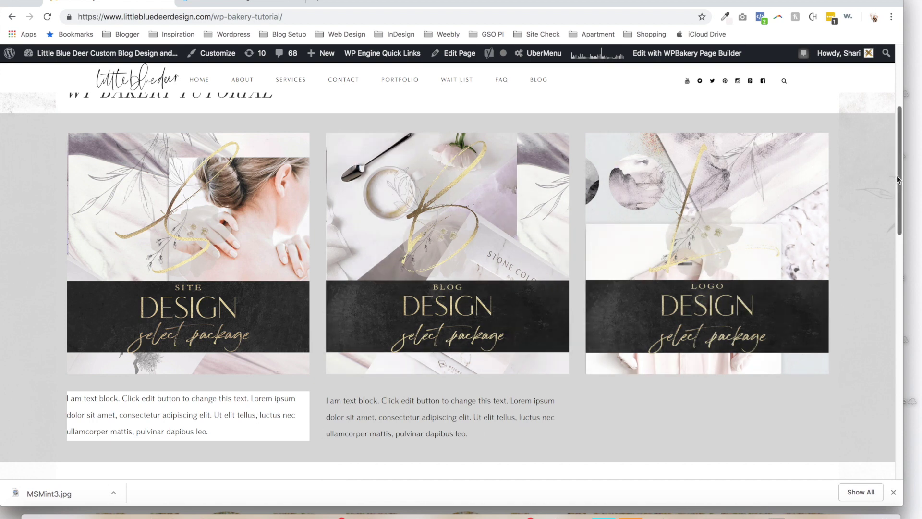
{"action": "scroll", "coordinate": [897, 175], "scroll_direction": "up", "scroll_amount": 5}
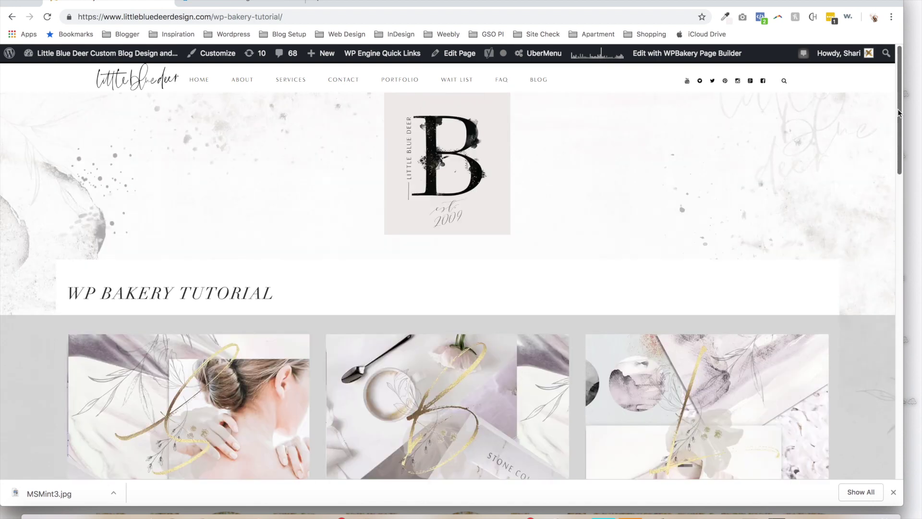
{"action": "left_click", "coordinate": [705, 59]}
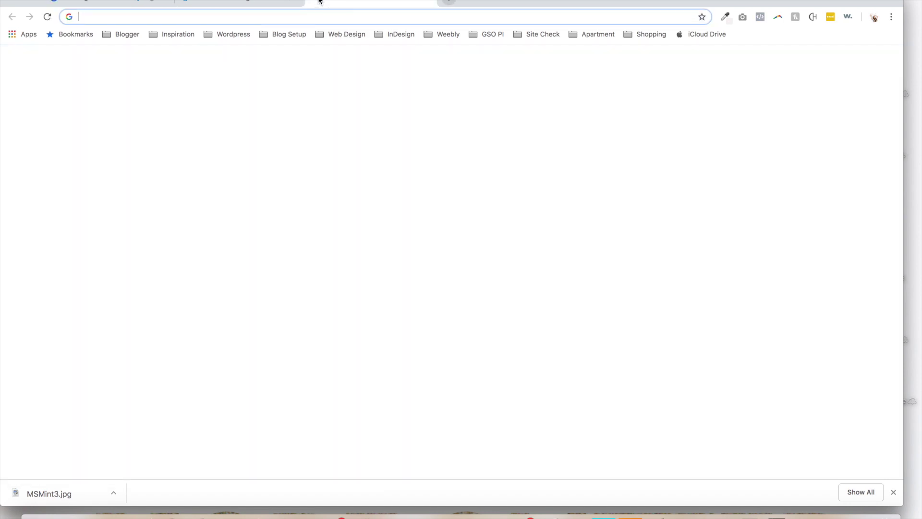
Step: Load littlebluedeerdesign.com in the new tab and go to its Tutorials page
{"action": "type", "text": "www.l"}
{"action": "key", "text": "Return"}
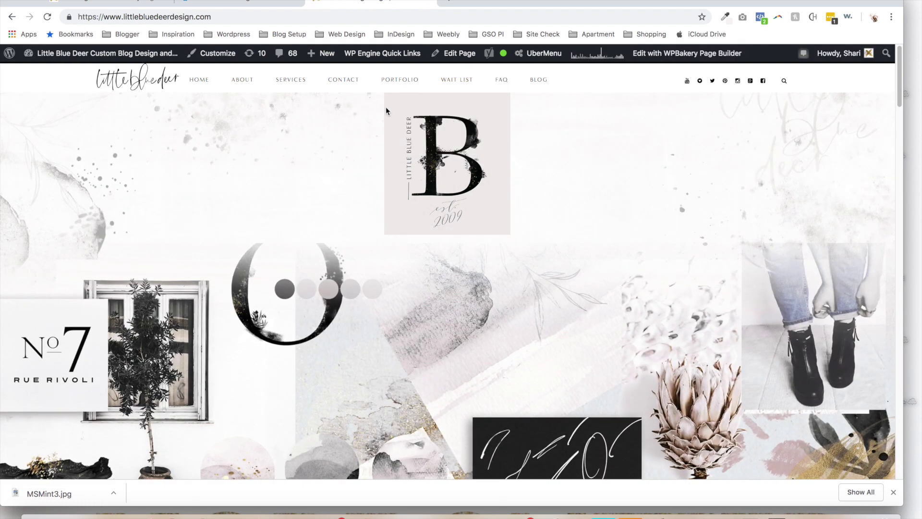
{"action": "mouse_move", "coordinate": [302, 84]}
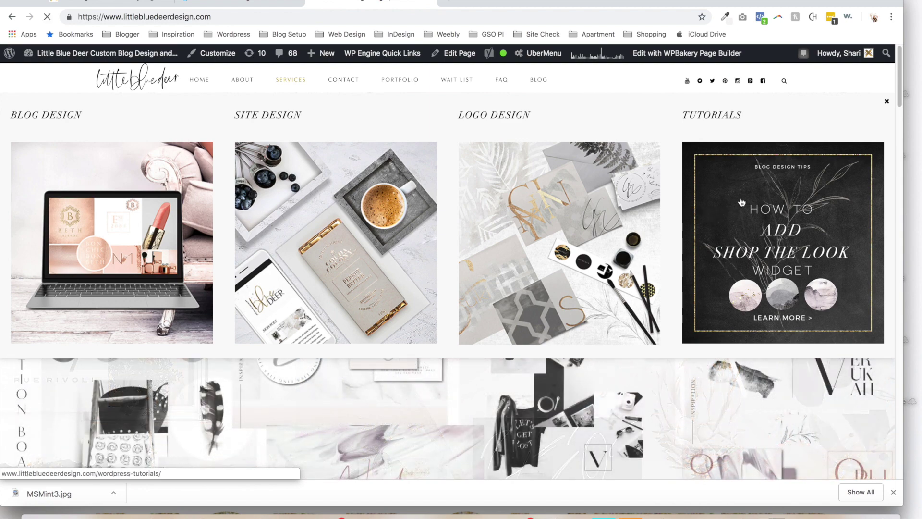
{"action": "left_click", "coordinate": [741, 201]}
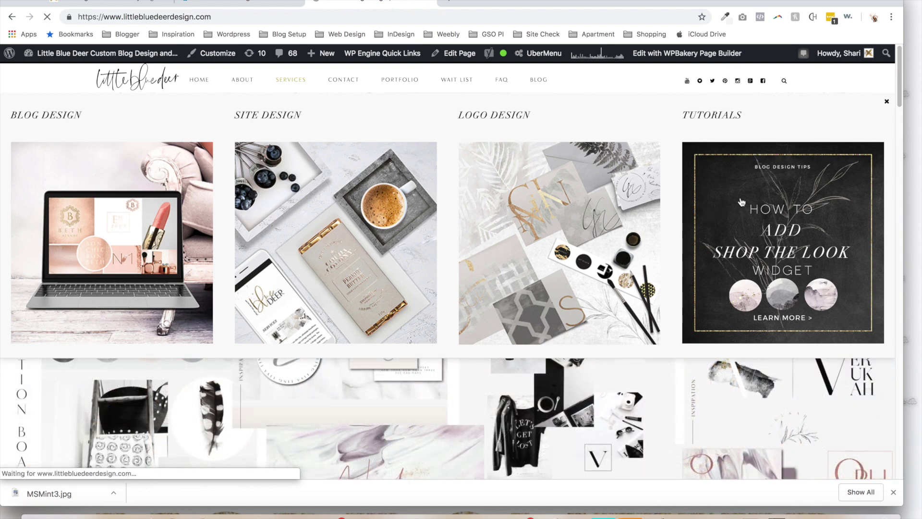